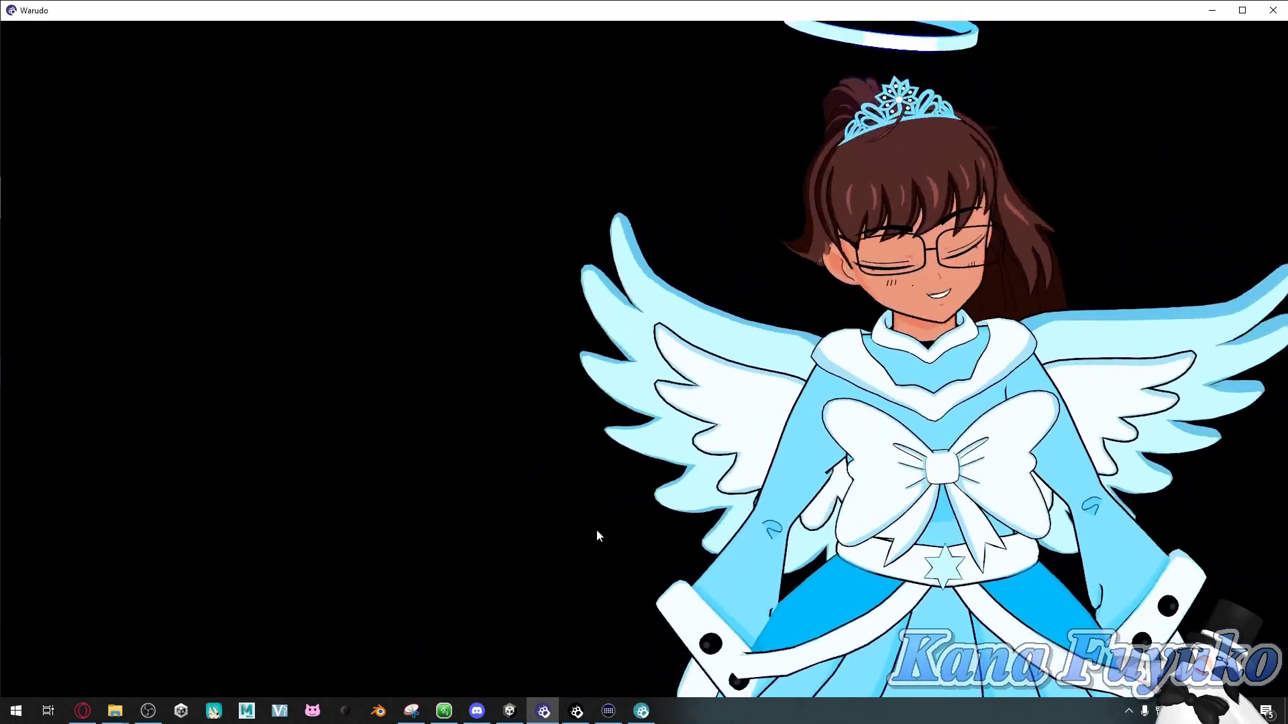
Step: Restore the Warudo Editor, then move and enlarge it beside the avatar to show the keystroke blueprint
left_click(576, 711)
left_click_drag(470, 188, 471, 61)
left_click_drag(527, 495, 528, 653)
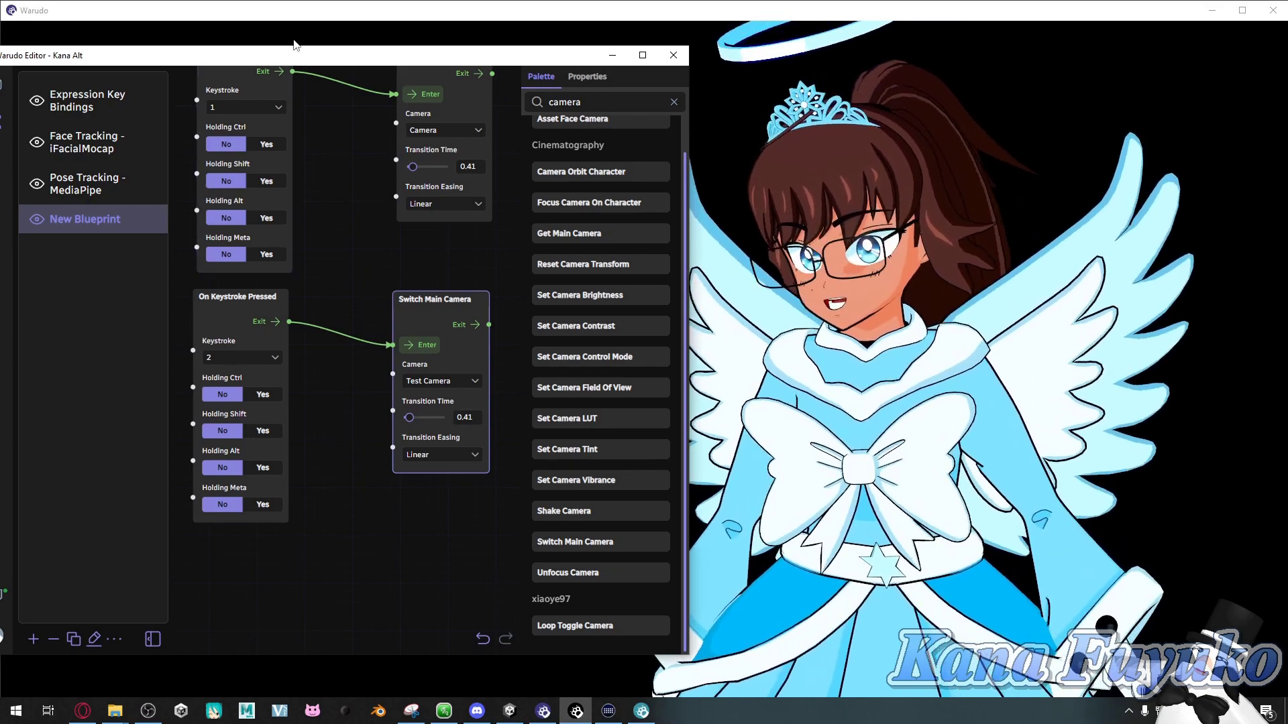
left_click_drag(294, 44, 384, 36)
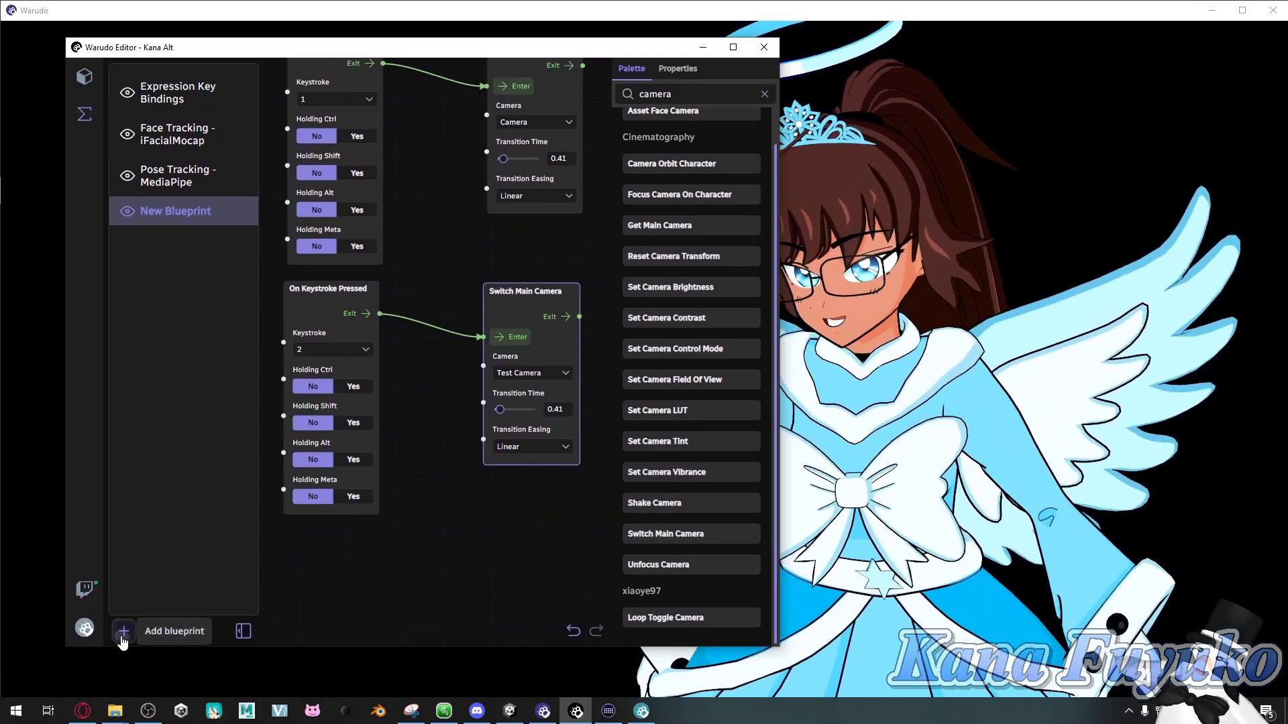
Step: Create a new blueprint and add an On Keystroke Pressed node from the Palette
left_click(123, 634)
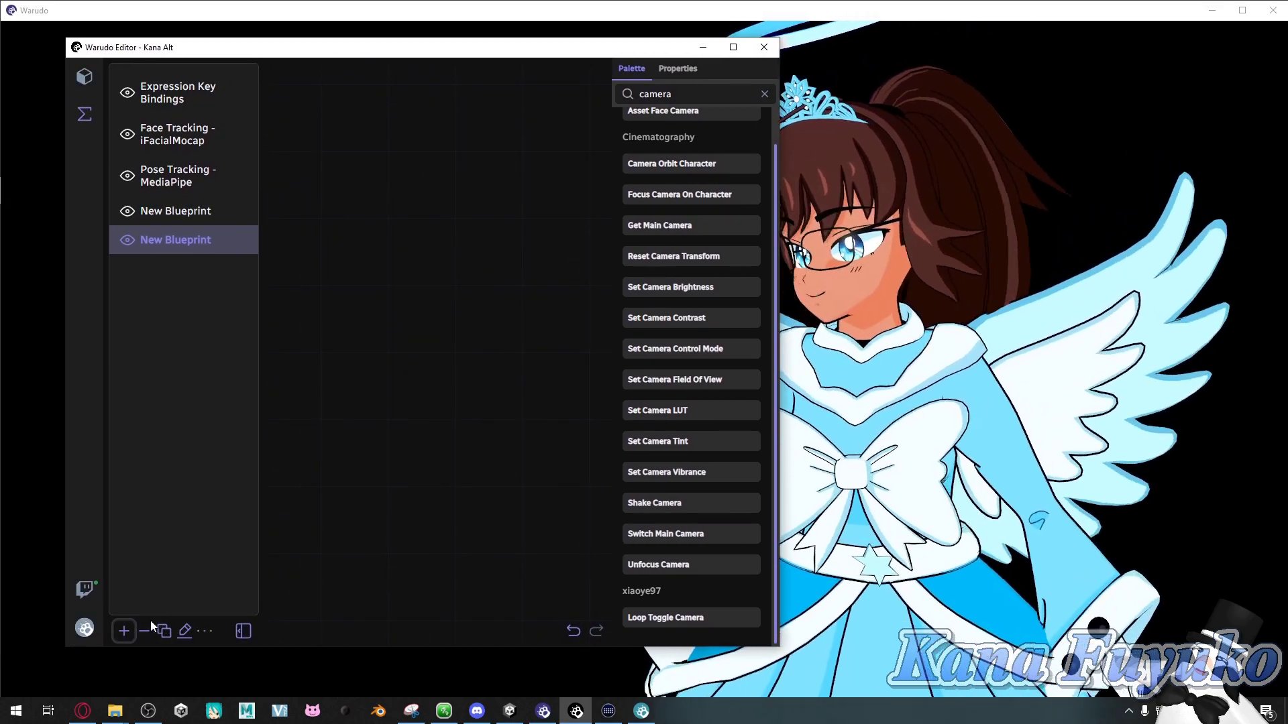
left_click_drag(672, 95, 661, 94)
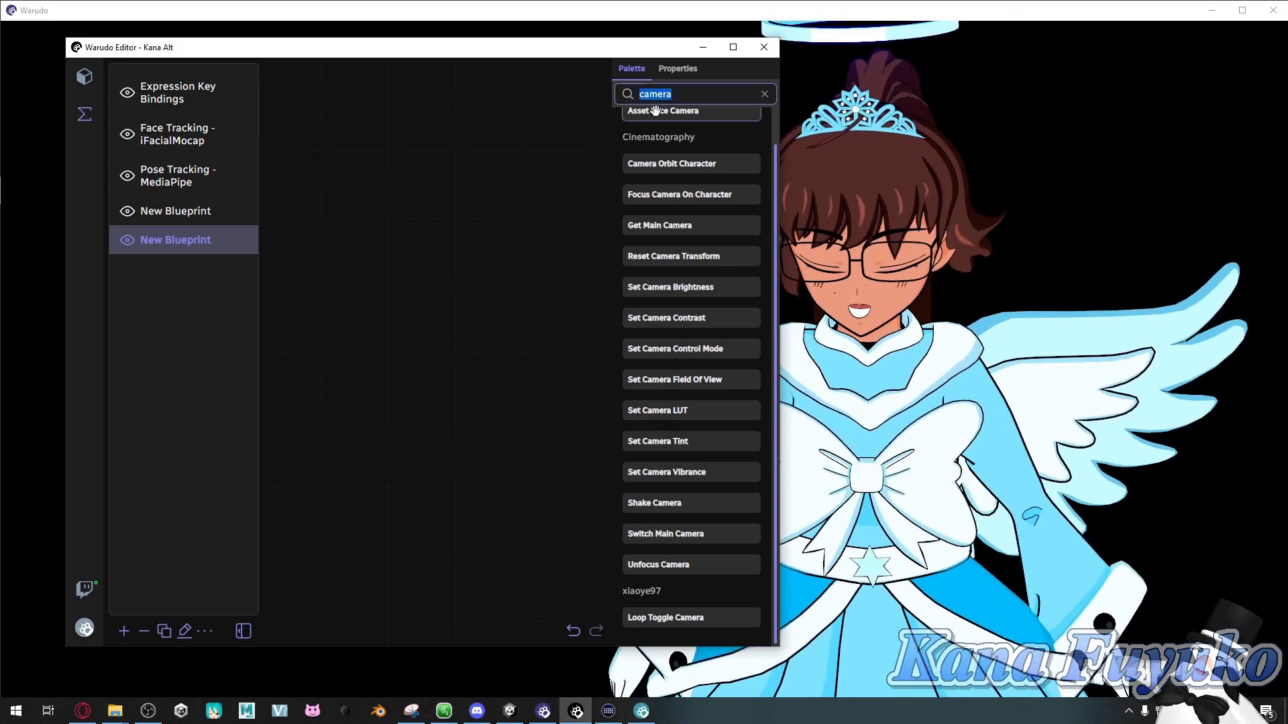
type("on")
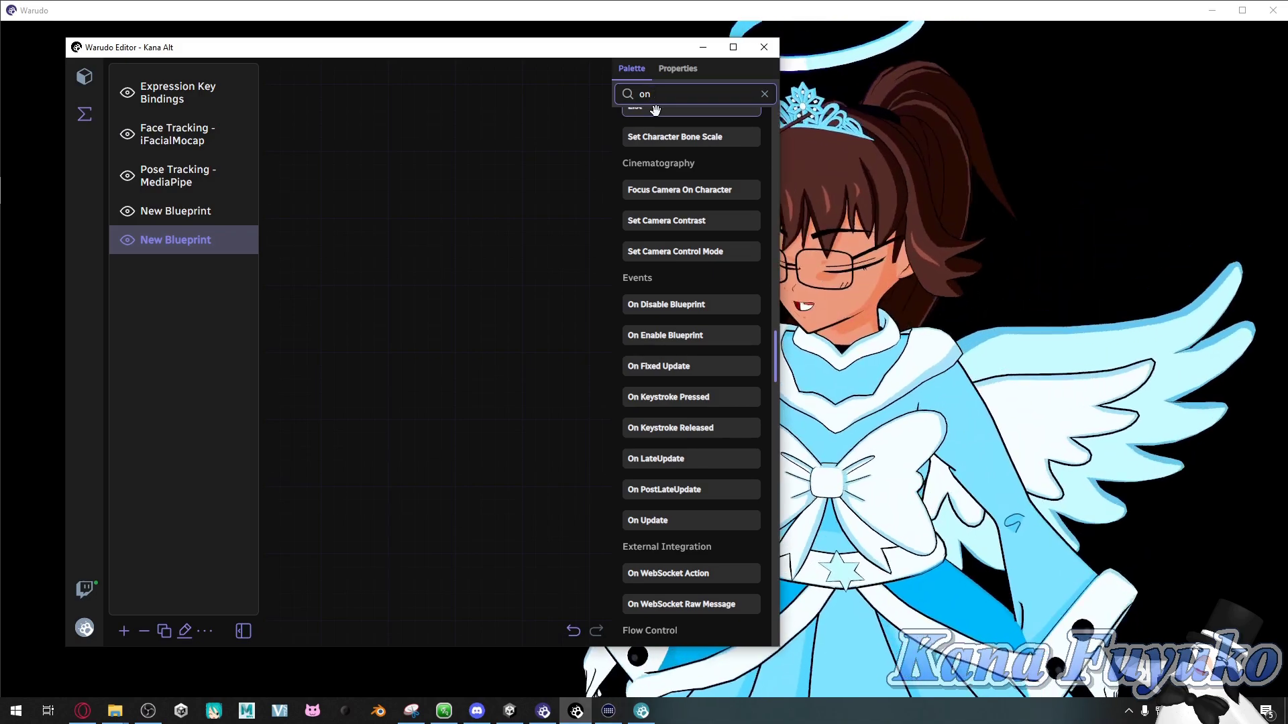
type(" key")
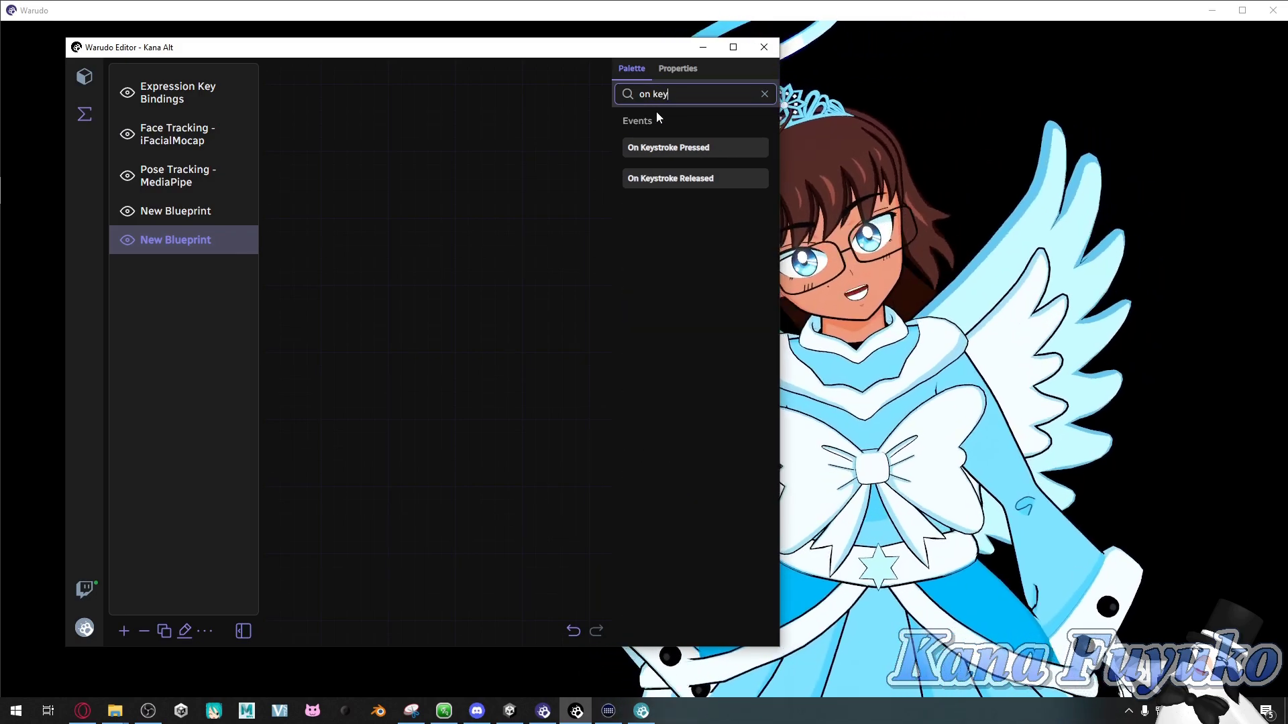
left_click_drag(426, 175, 327, 177)
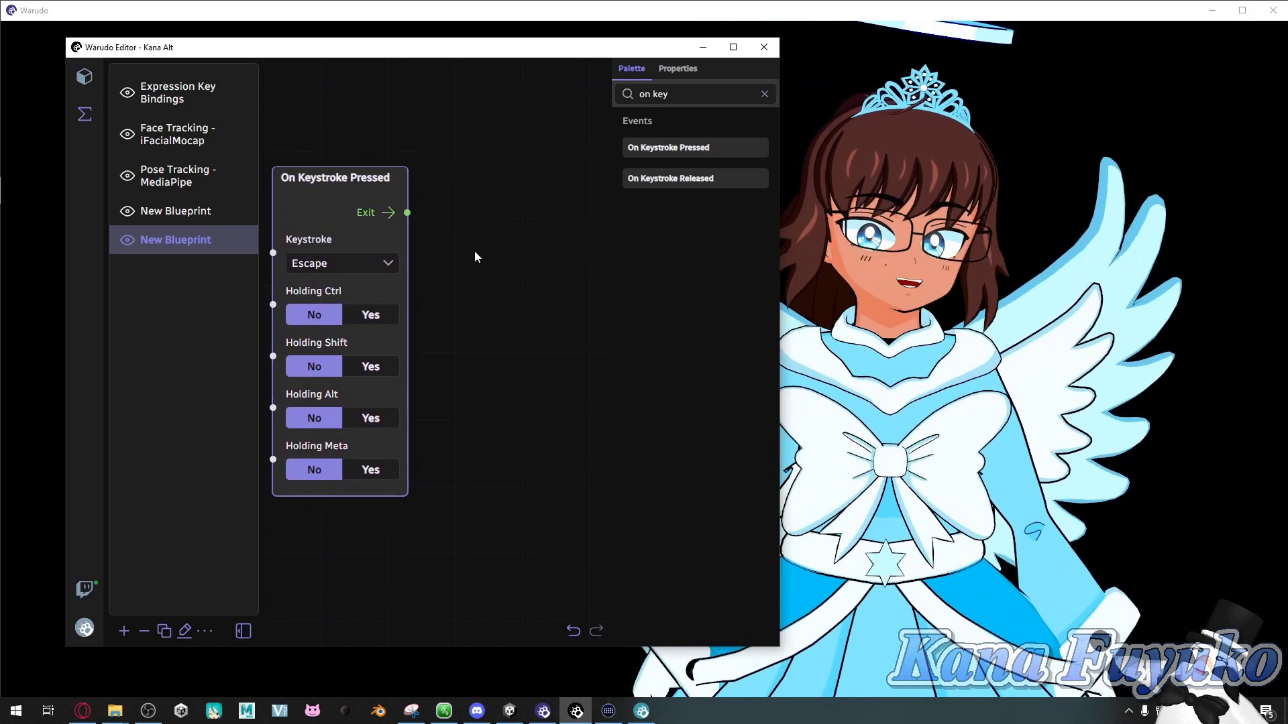
Step: Search the Palette for 'Strea' and check the Warudo actions in the Stream Deck app
left_click_drag(474, 257, 542, 163)
type("Stream")
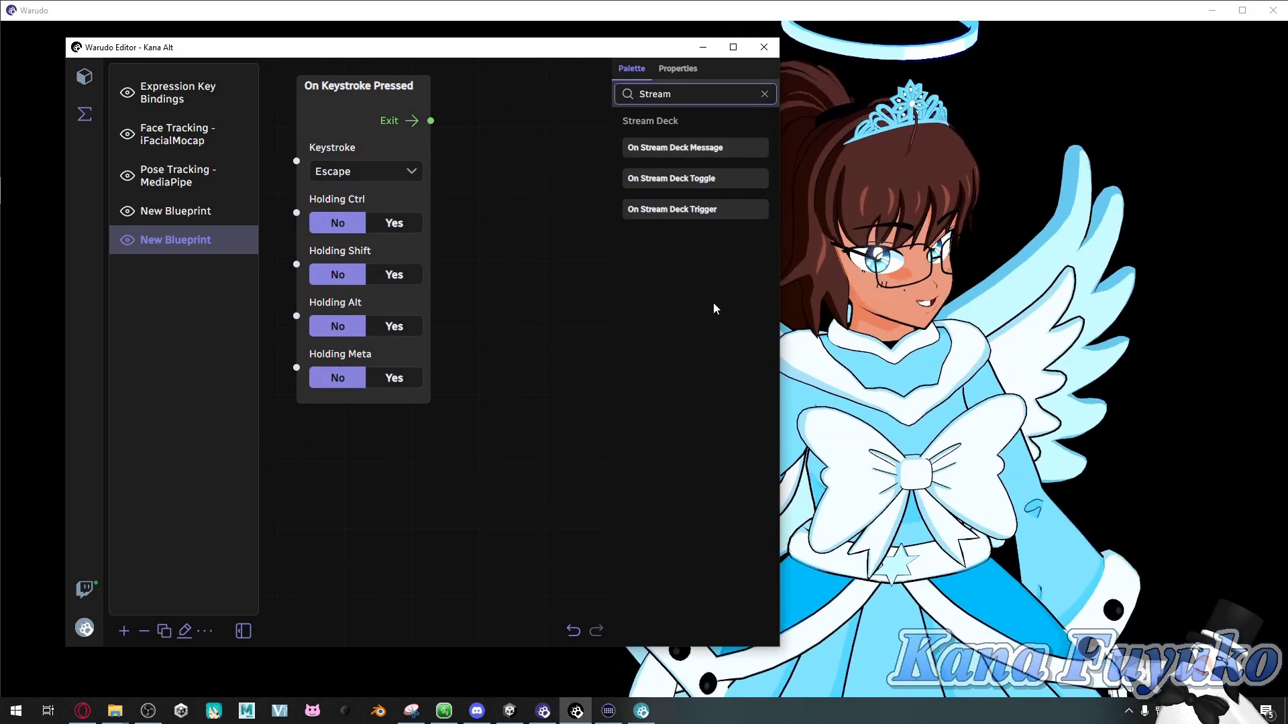
left_click(610, 712)
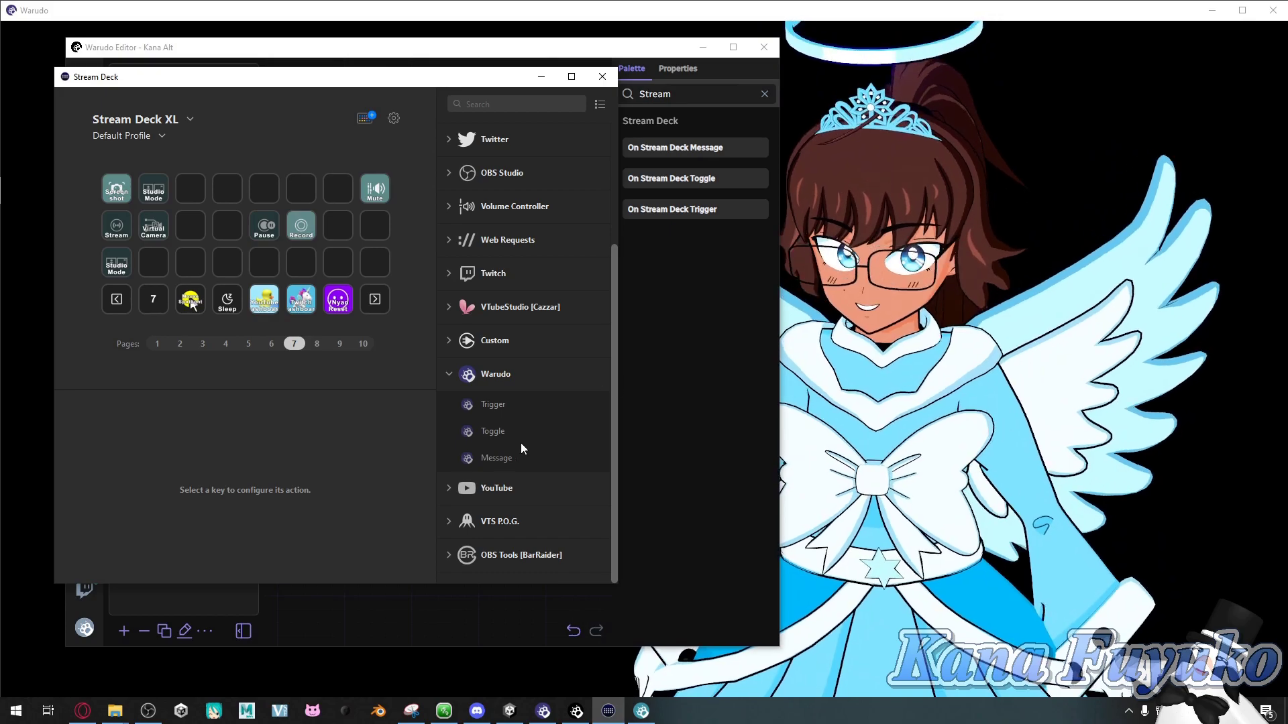
Step: Add an On Stream Deck Trigger node below the On Keystroke Pressed node and frame both
left_click(540, 77)
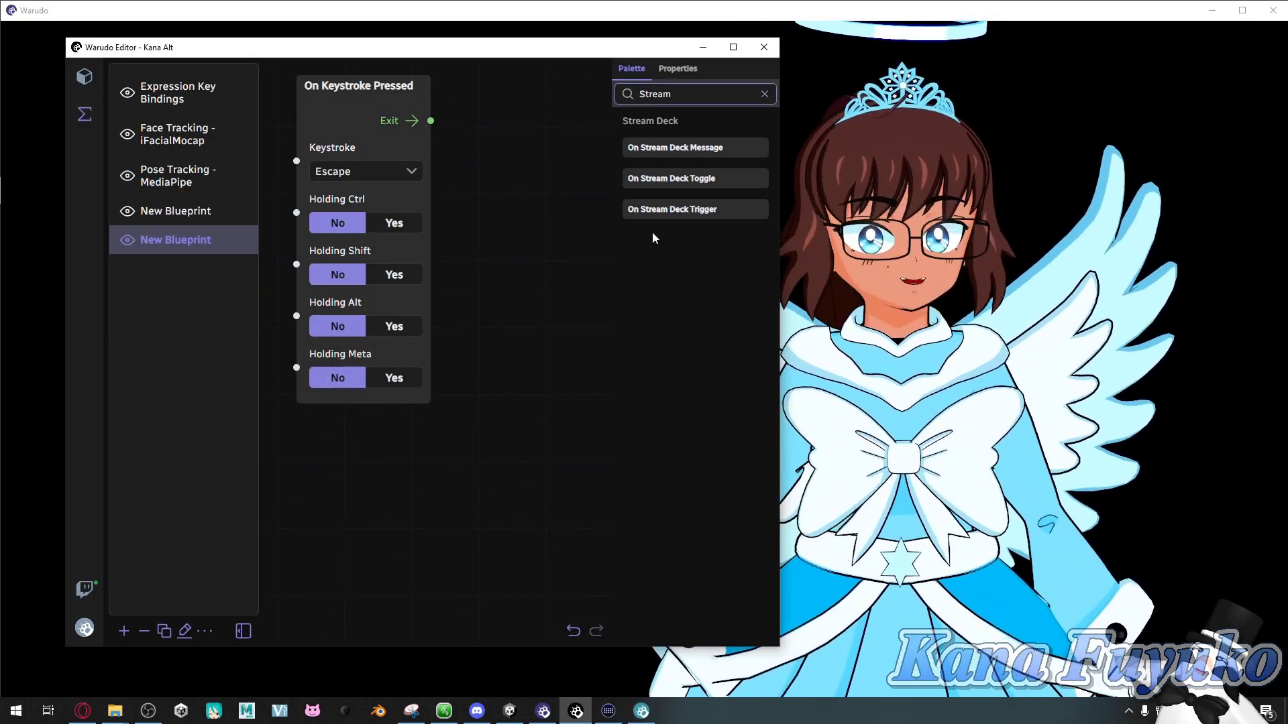
left_click_drag(675, 209, 299, 433)
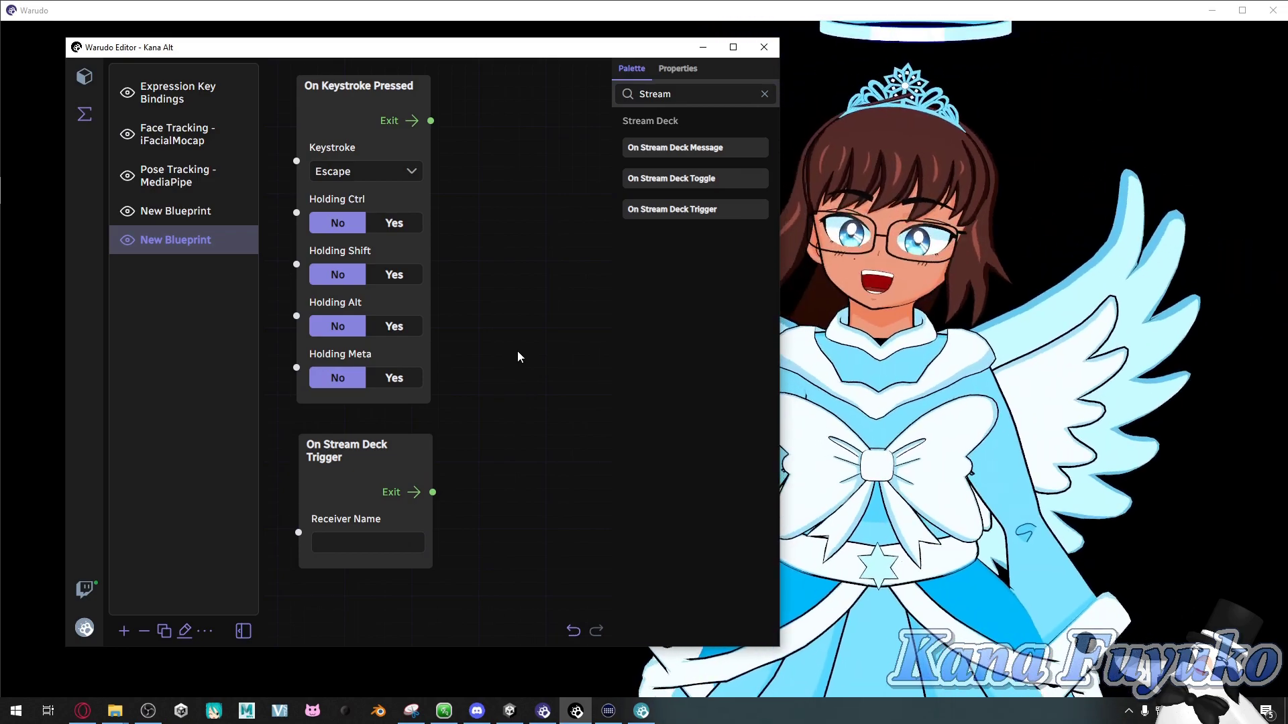
left_click_drag(517, 358, 491, 409)
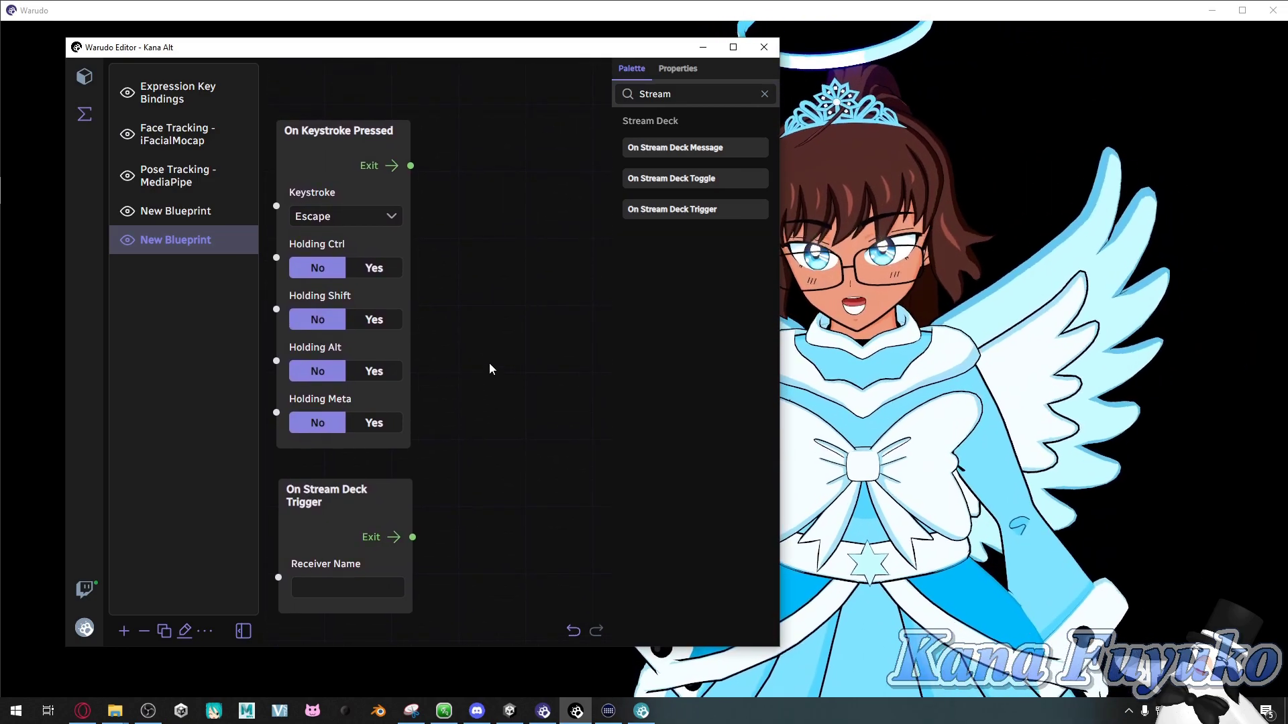
scroll(489, 365, "down", 1)
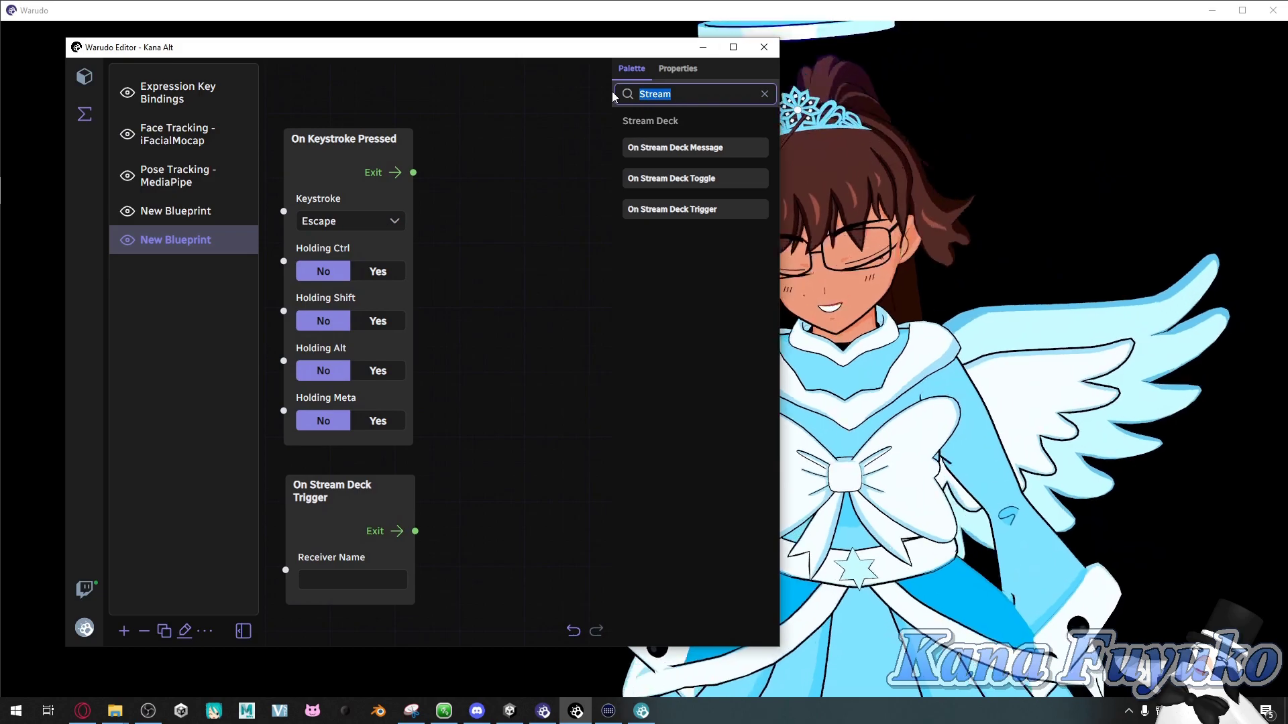
Step: Search 'Camera' and place a first Switch Main Camera node right of the event nodes
type("Camera")
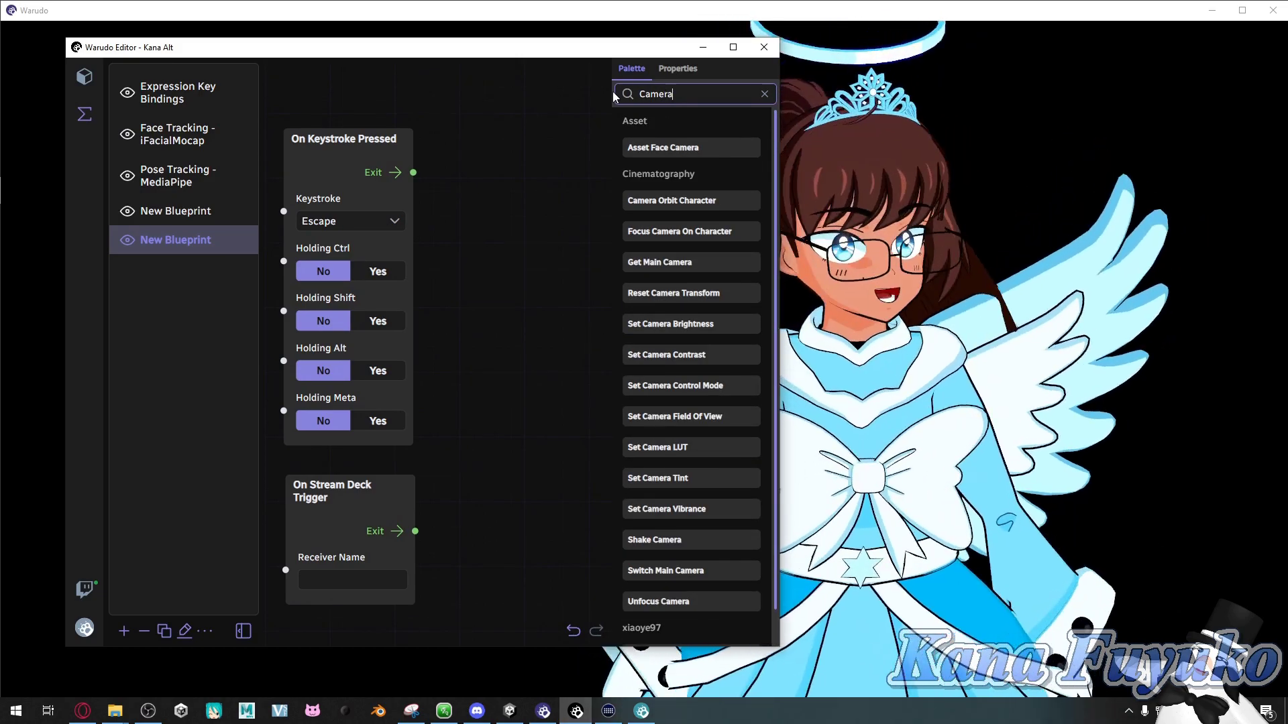
scroll(681, 216, "down", 1)
scroll(681, 216, "down", 1)
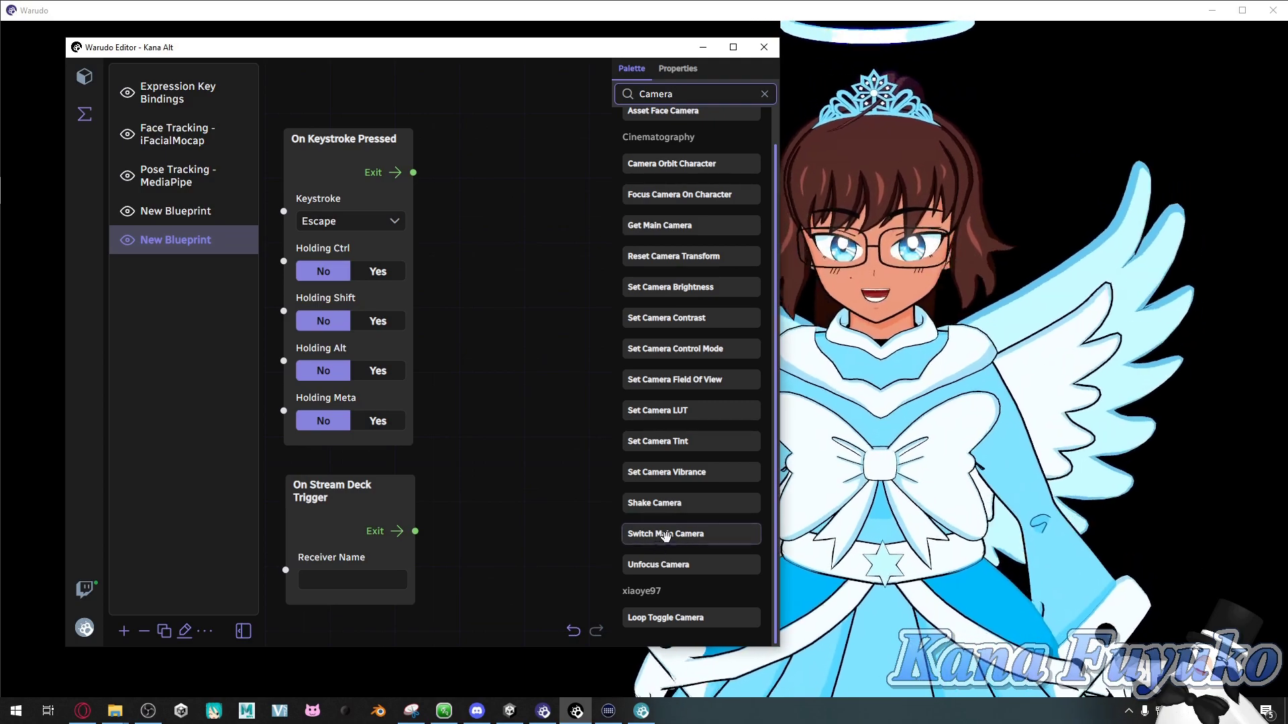
left_click_drag(665, 534, 458, 181)
right_click_drag(514, 491, 433, 502)
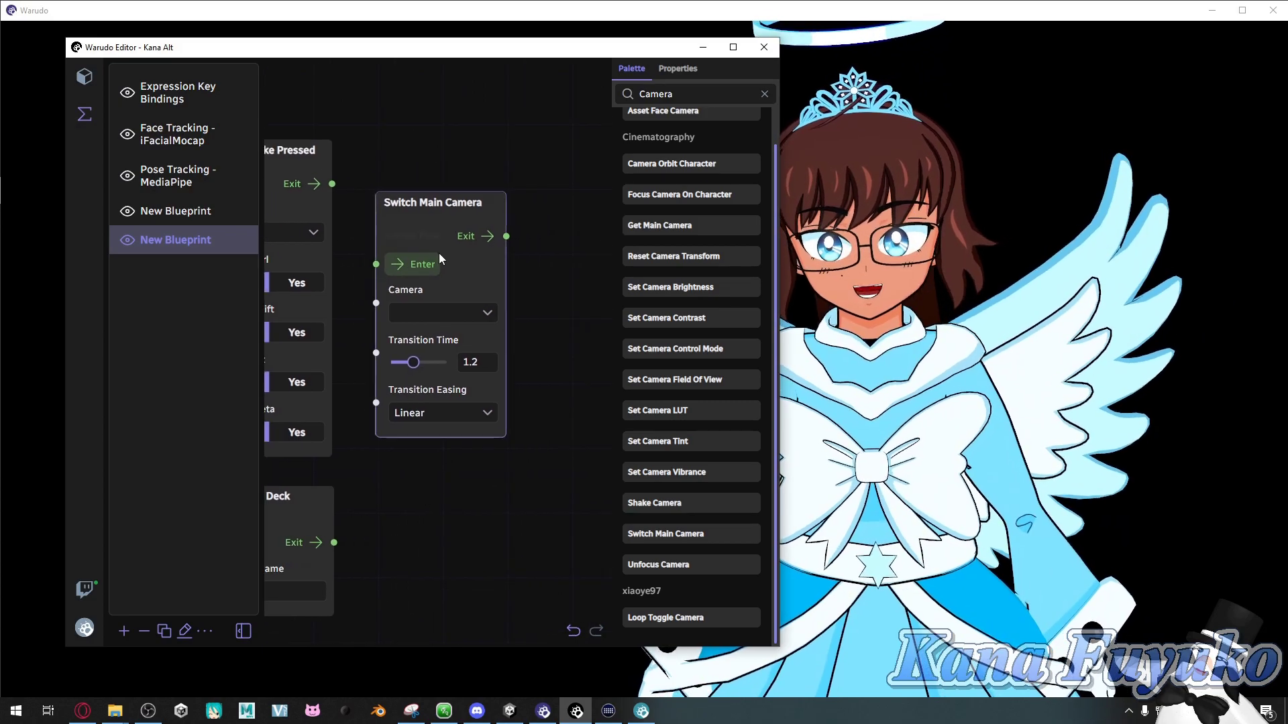
left_click_drag(443, 195, 505, 144)
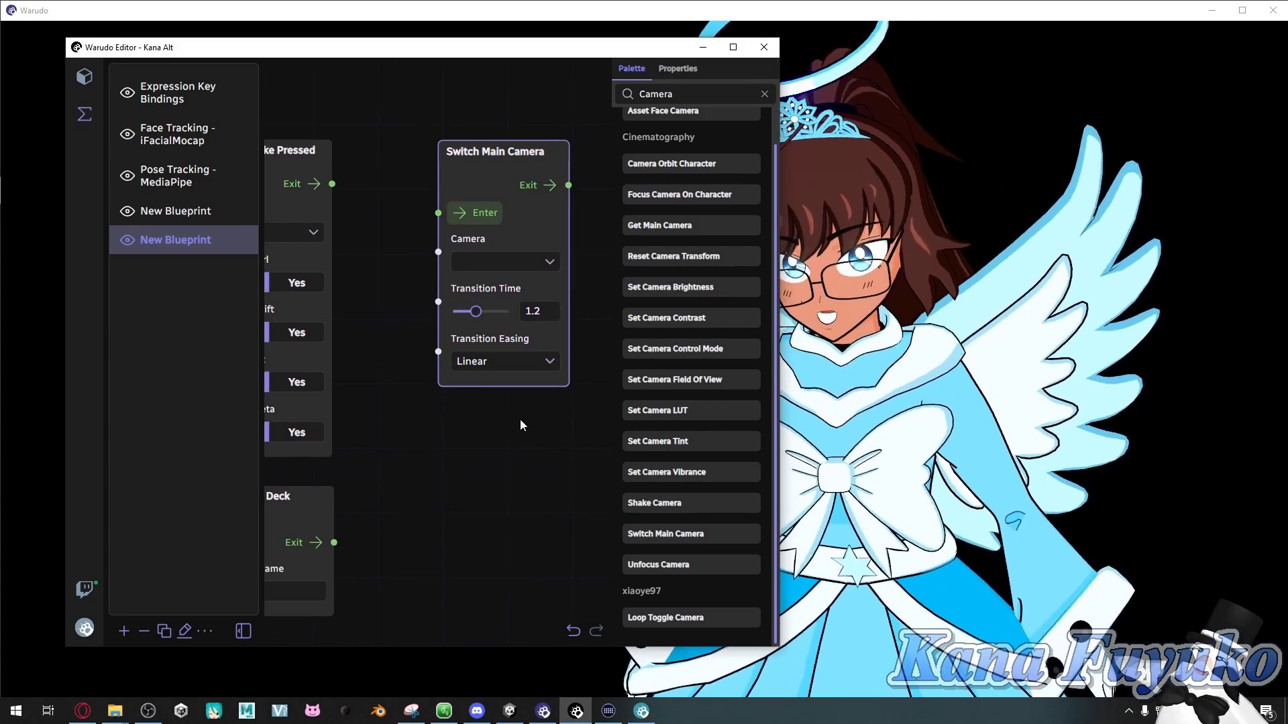
Step: Place a second Switch Main Camera node directly below the first
scroll(521, 420, "down", 3)
right_click_drag(512, 425, 469, 405)
left_click_drag(582, 227, 438, 427)
left_click(384, 392)
right_click_drag(383, 393, 428, 386)
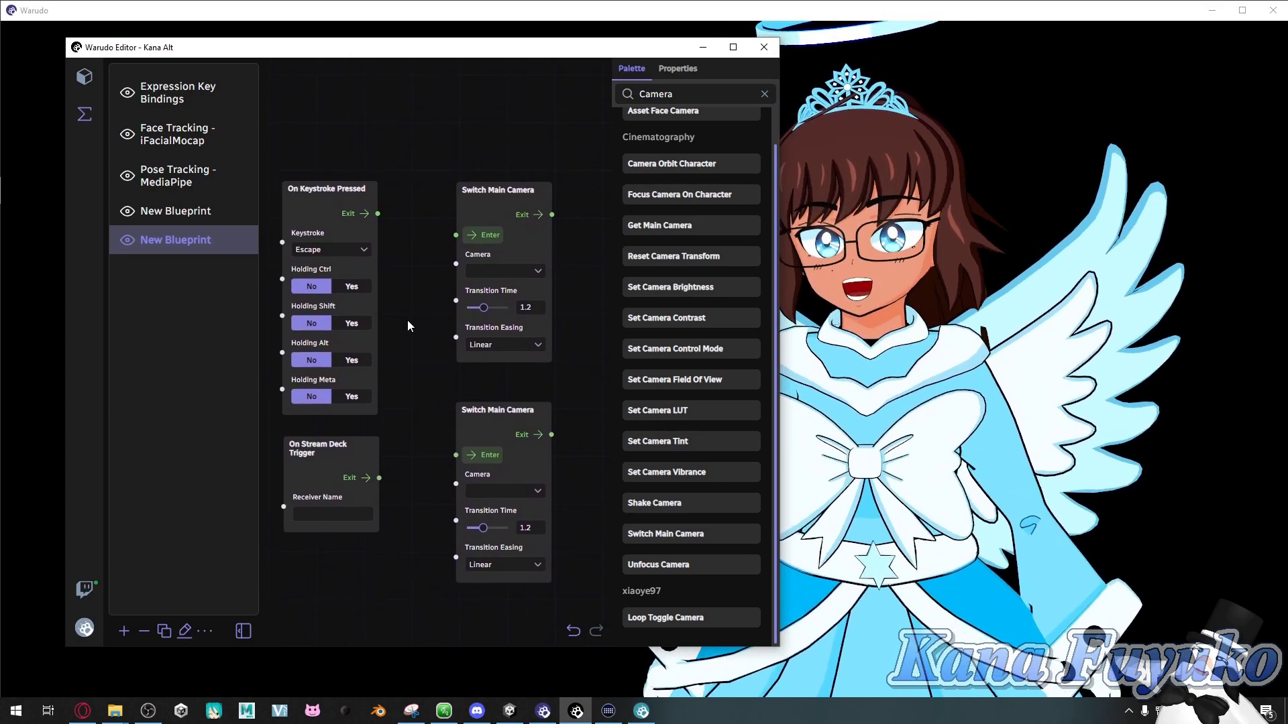
Step: Connect keystroke and Stream Deck triggers to the upper and lower camera switches, then recentre the view
scroll(391, 274, "up", 1)
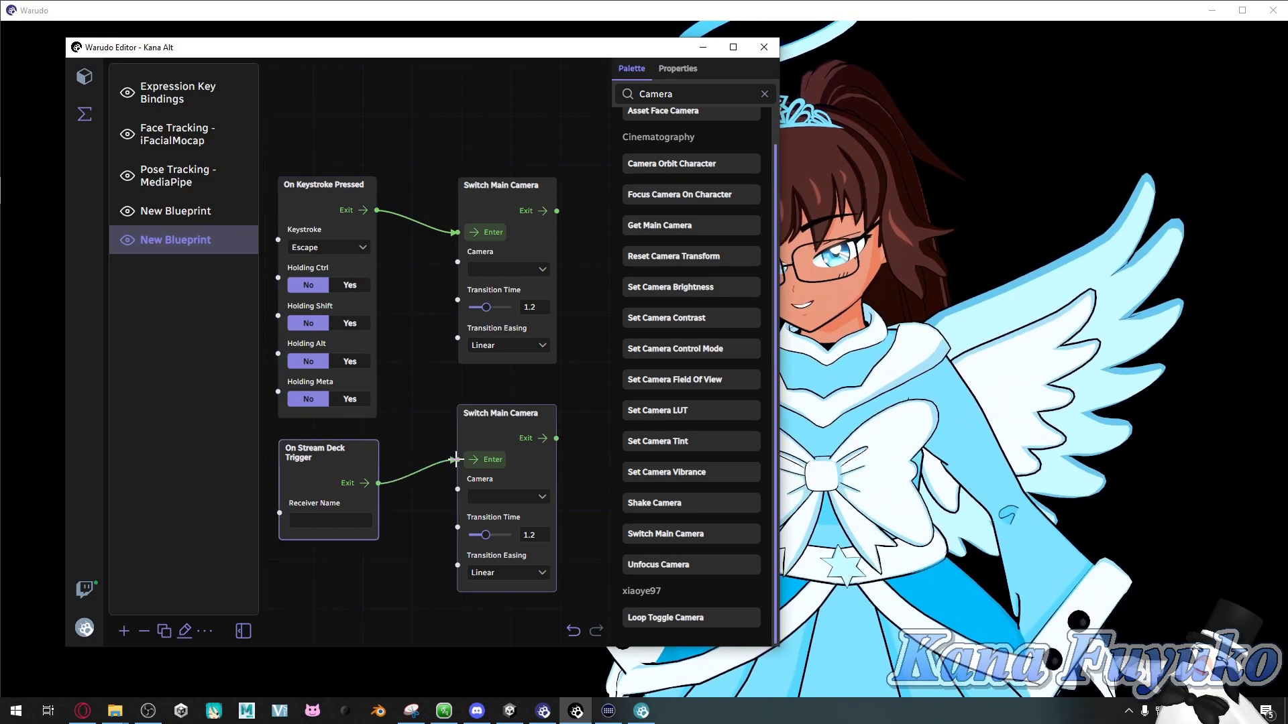
right_click_drag(401, 496, 476, 526)
scroll(477, 526, "up", 1)
Step: Delete the older keystroke-switching New Blueprint
left_click(401, 287)
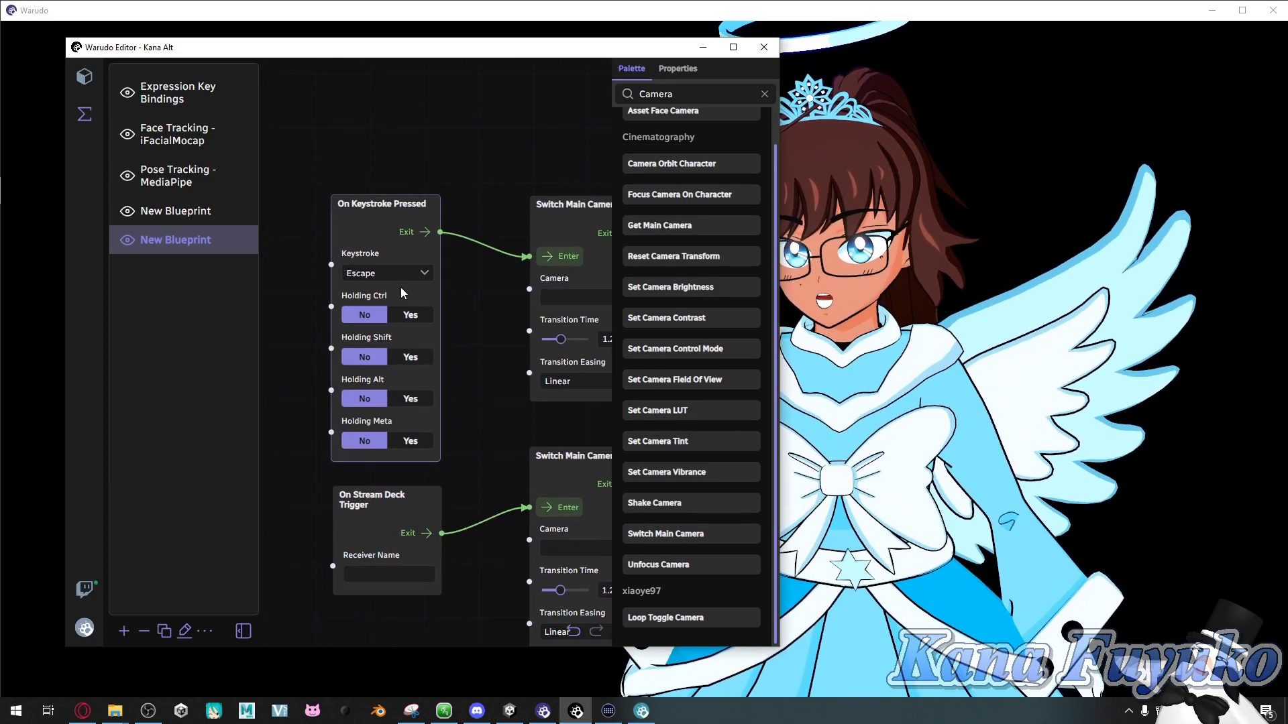
left_click(201, 213)
left_click(142, 632)
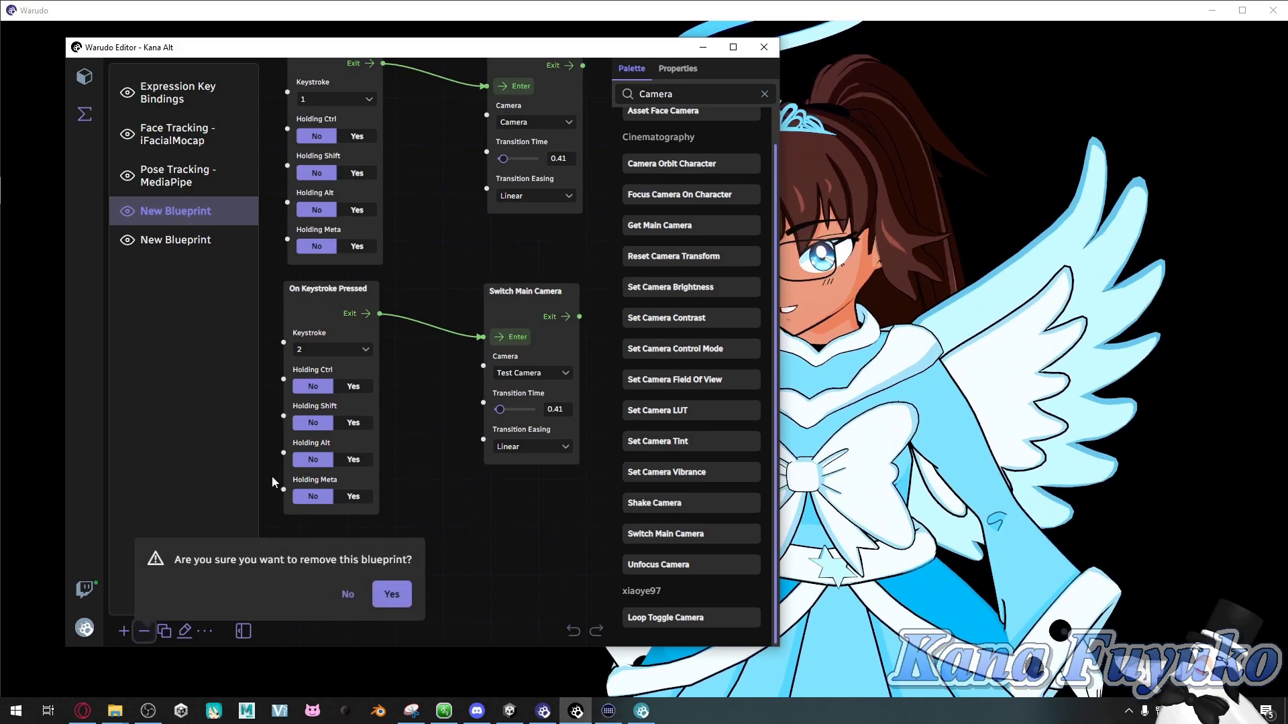
left_click(393, 594)
Step: In the remaining blueprint, change the On Keystroke Pressed key to NumPad 3
left_click(167, 213)
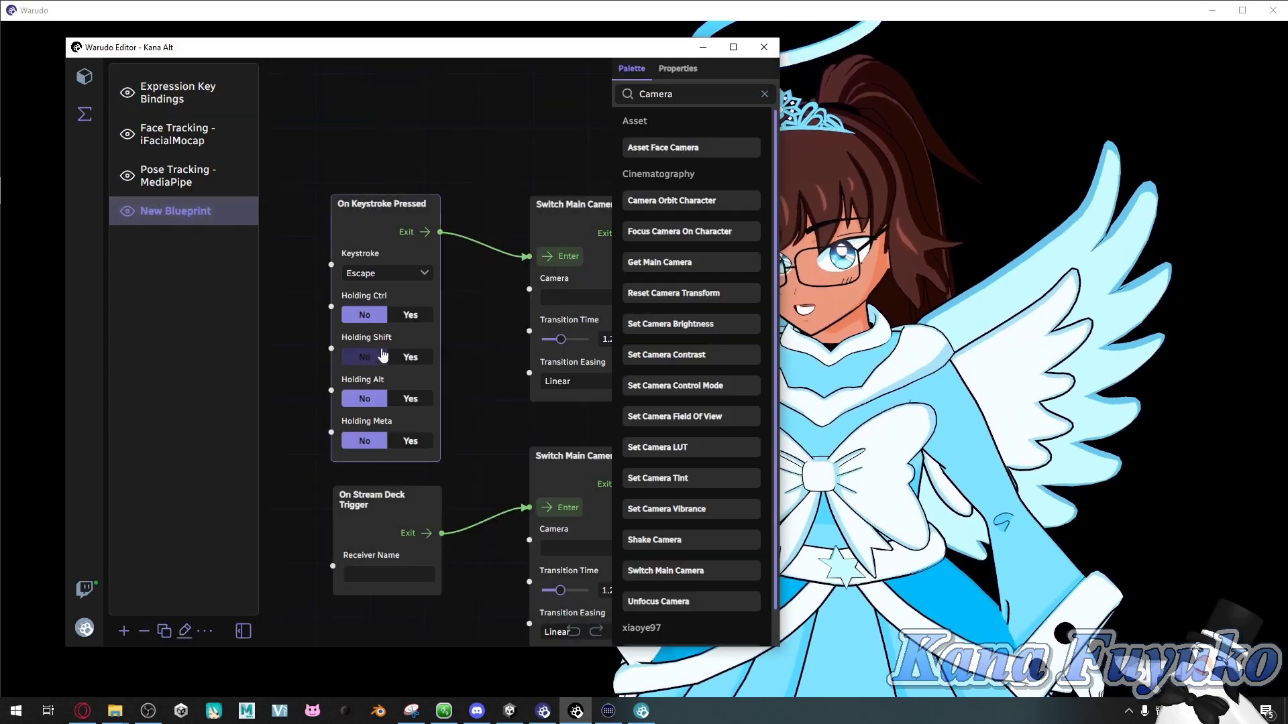
left_click(399, 275)
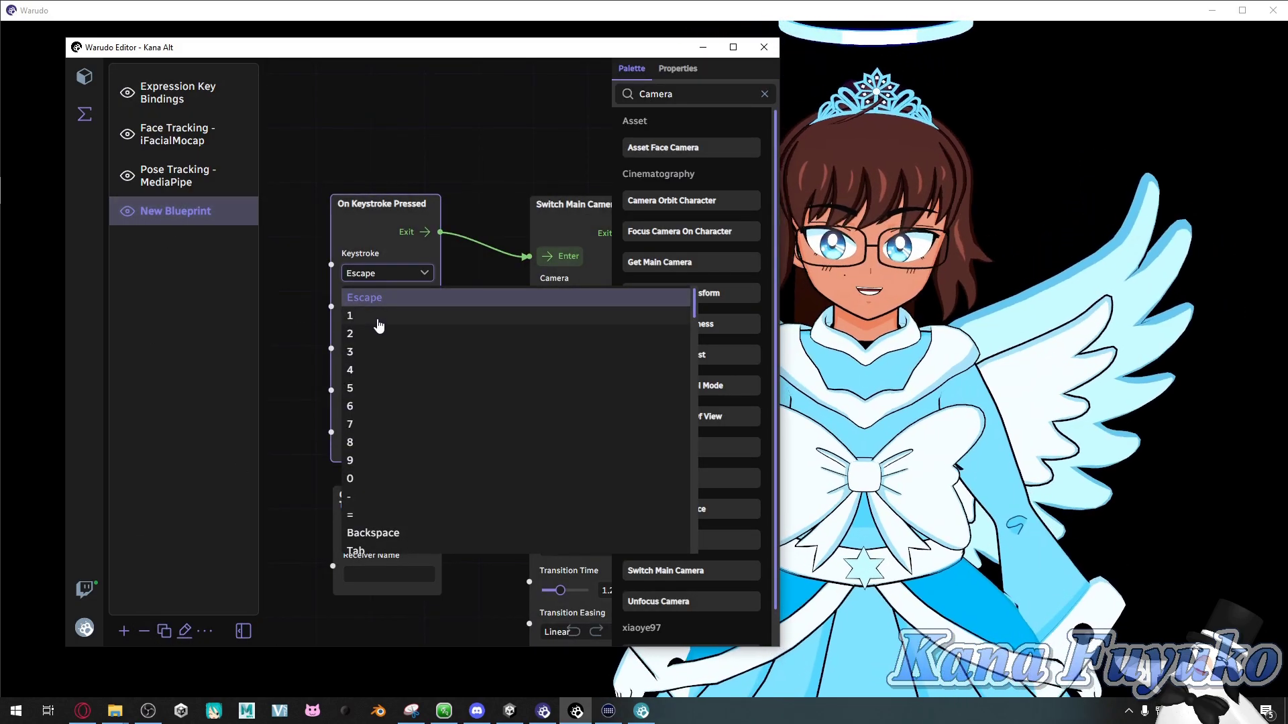
scroll(379, 326, "down", 10)
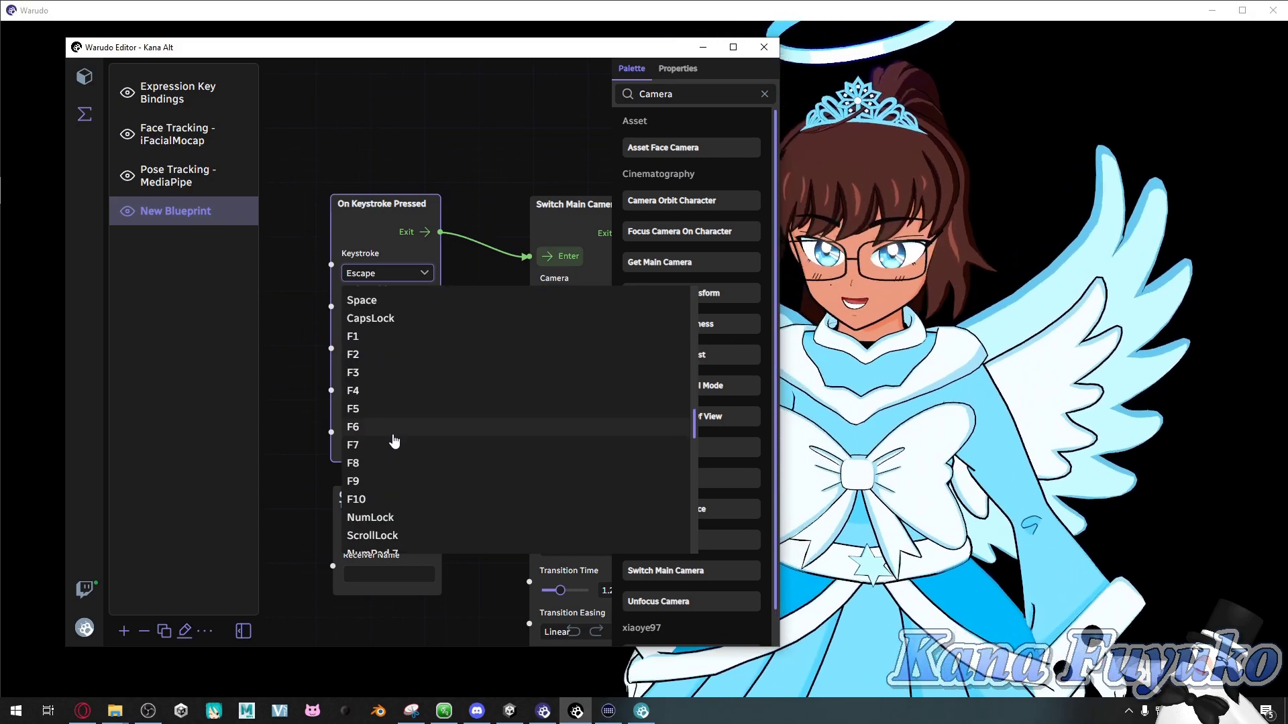
scroll(395, 440, "down", 5)
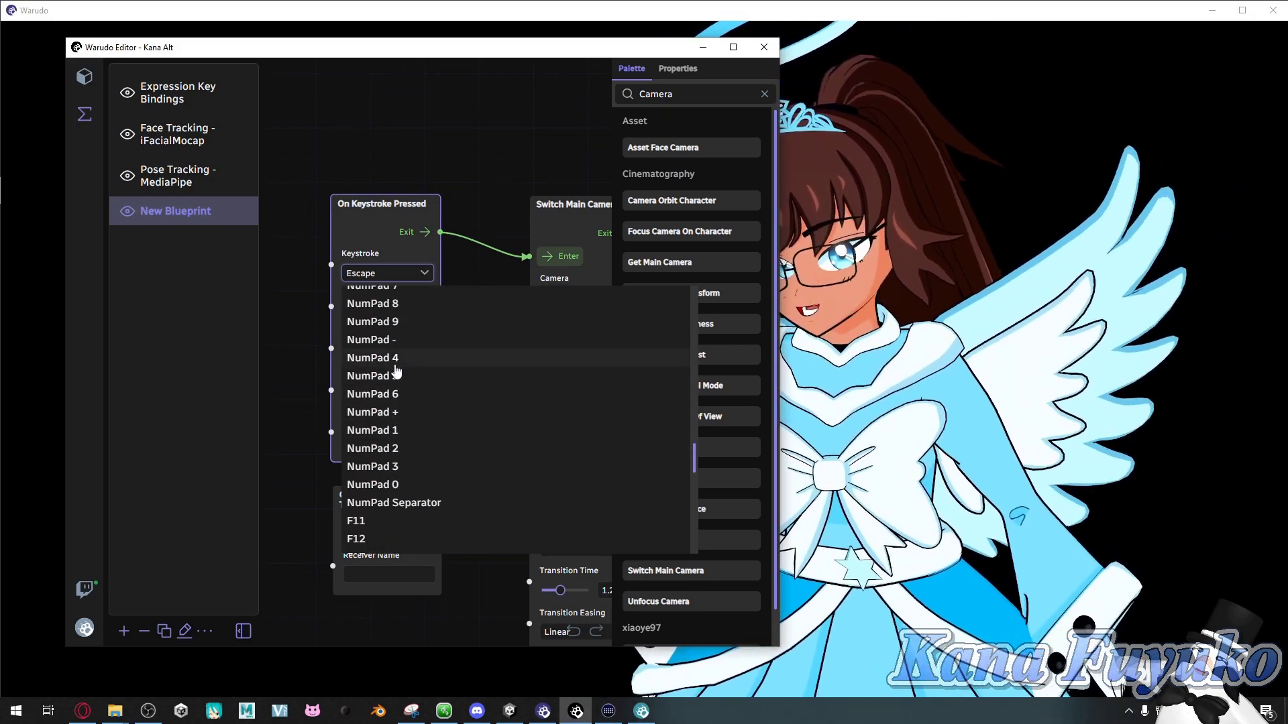
left_click(397, 466)
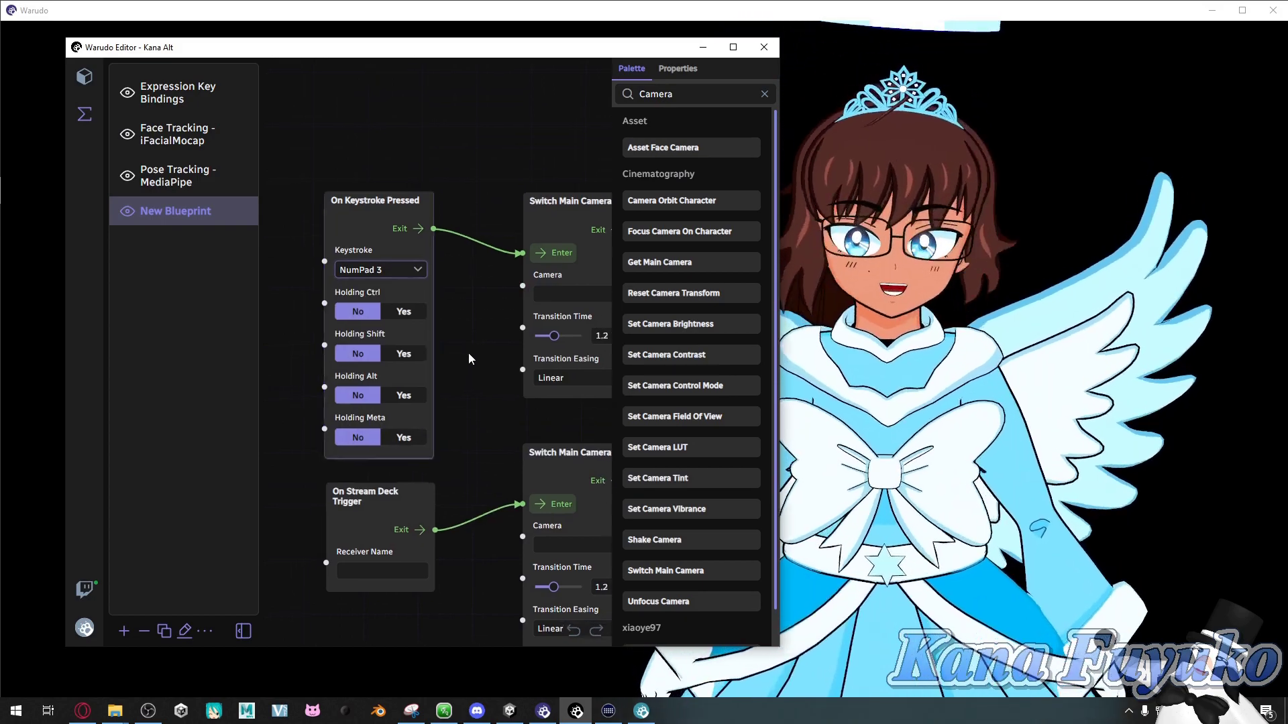
left_click_drag(468, 352, 425, 349)
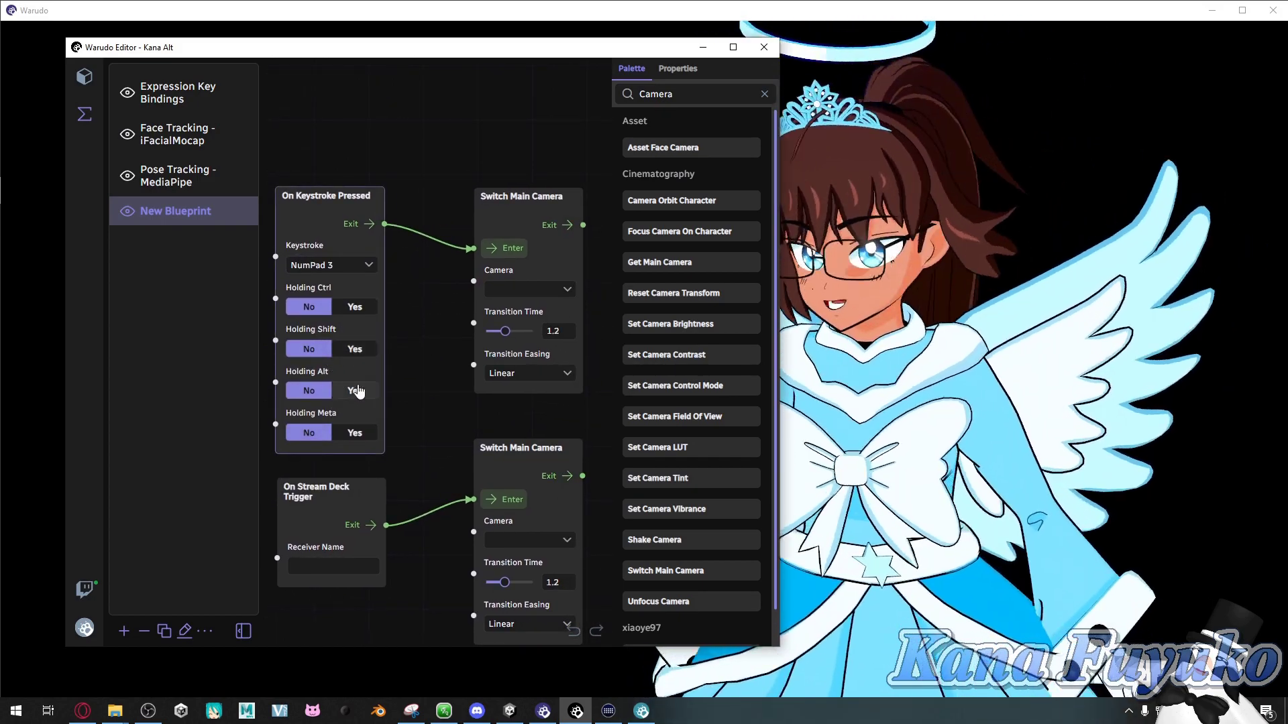
Step: Set the upper Switch Main Camera's target to Camera and bring the Stream Deck trigger into view
left_click(524, 290)
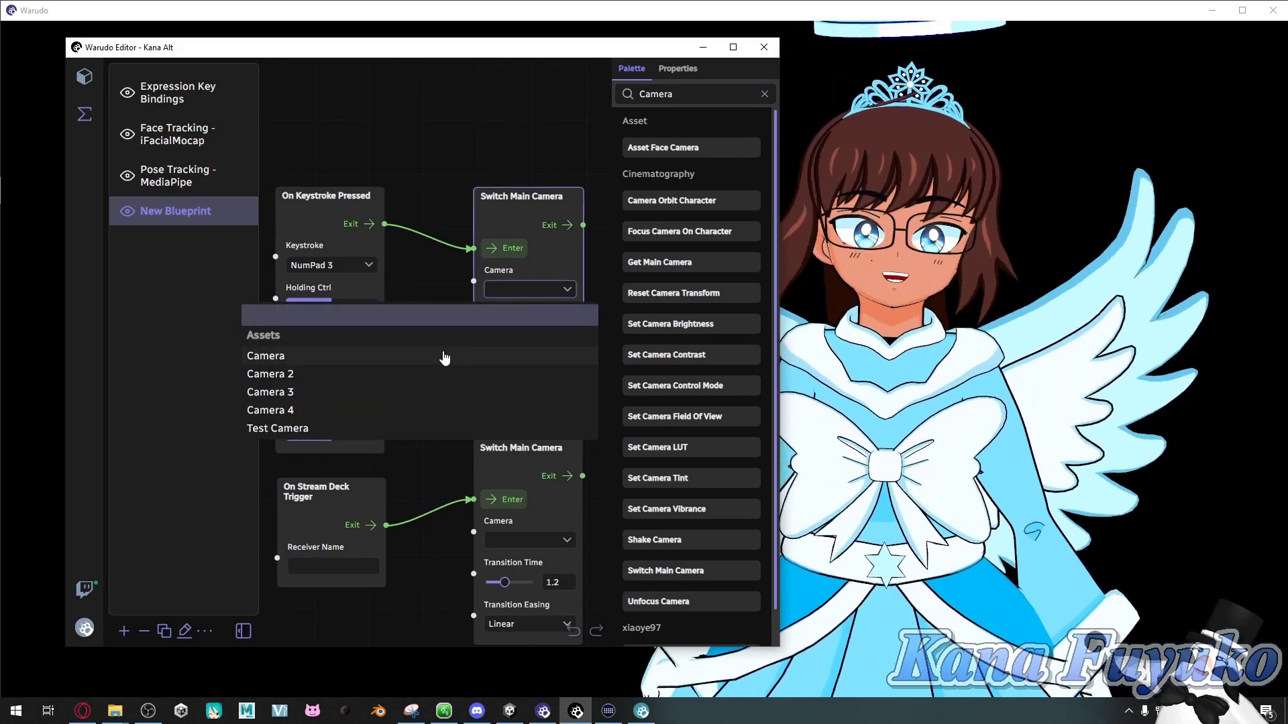
left_click(412, 359)
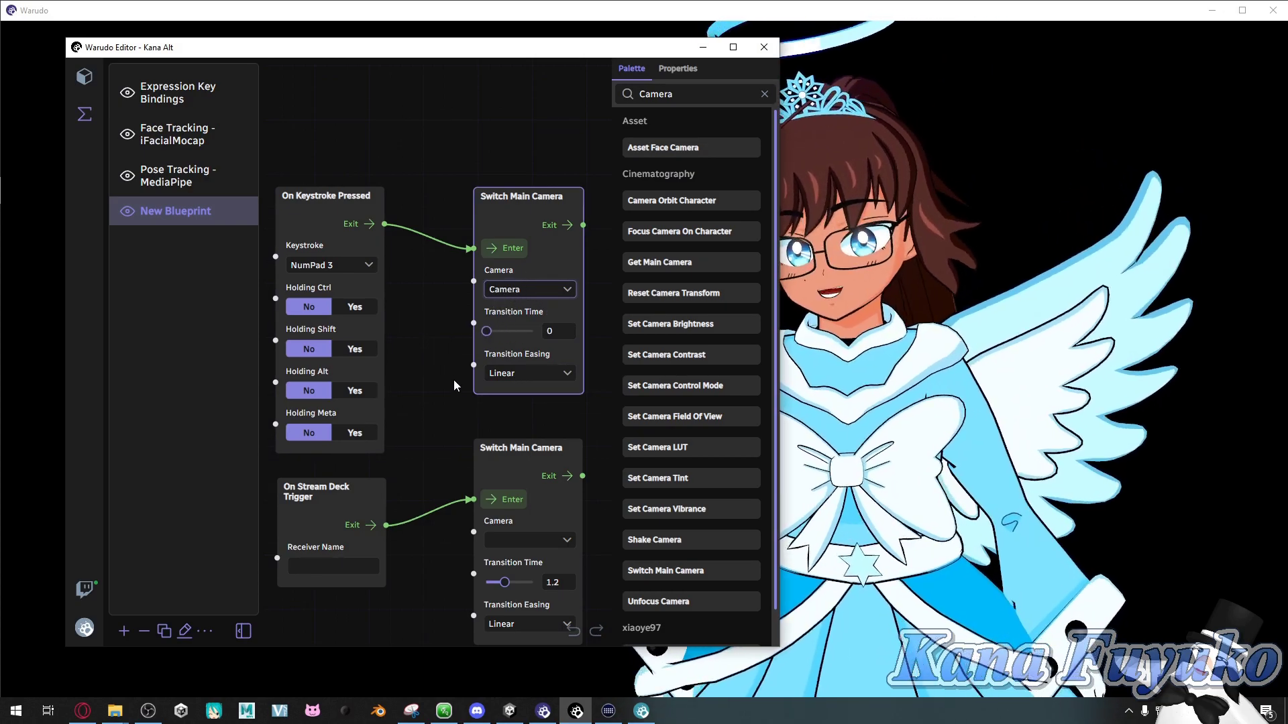
left_click_drag(438, 408, 431, 231)
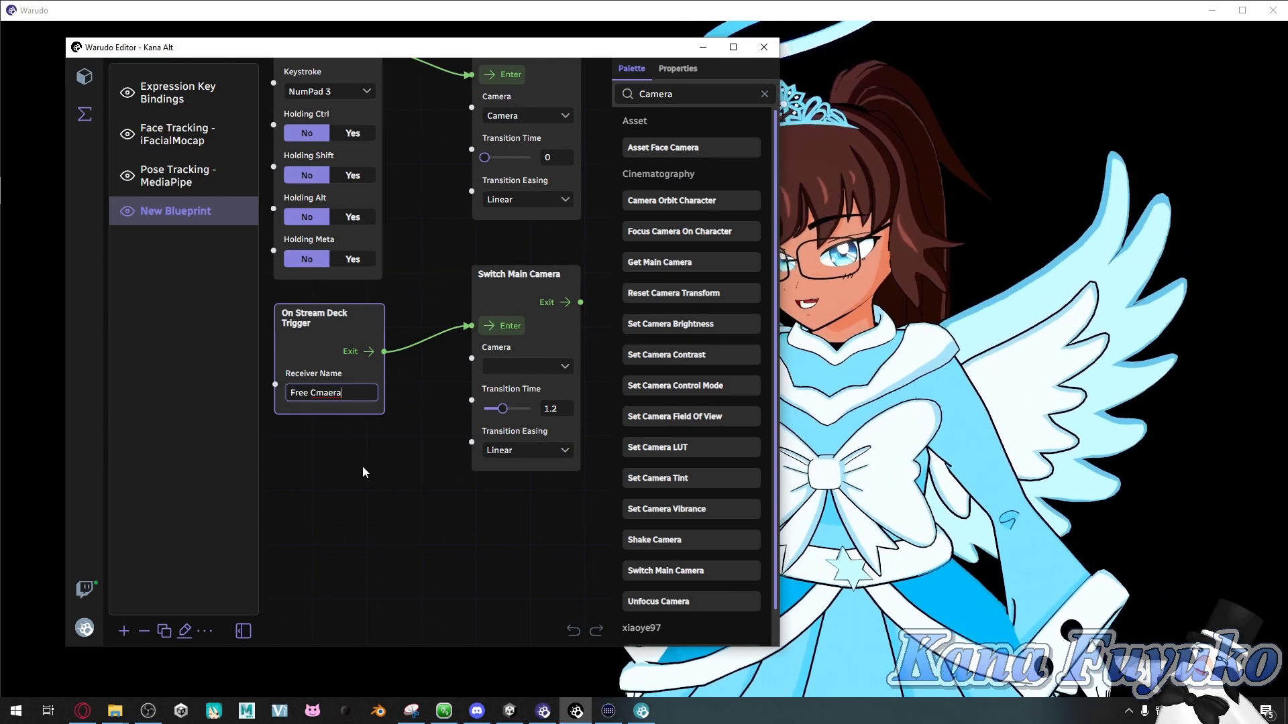
Step: Correct the receiver name to 'Free Camera' and point the lower switch at Test Camera
key("BackSpace")
key("BackSpace")
key("BackSpace")
key("BackSpace")
key("BackSpace")
type("am")
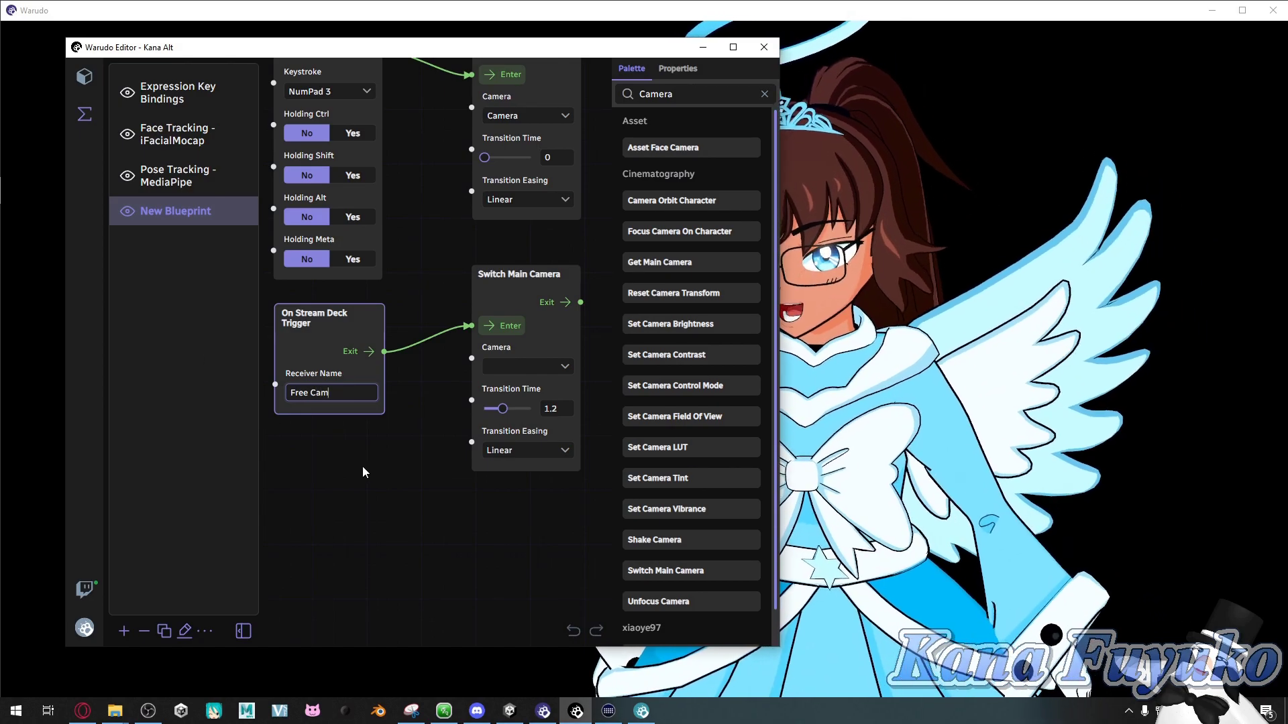
type("era")
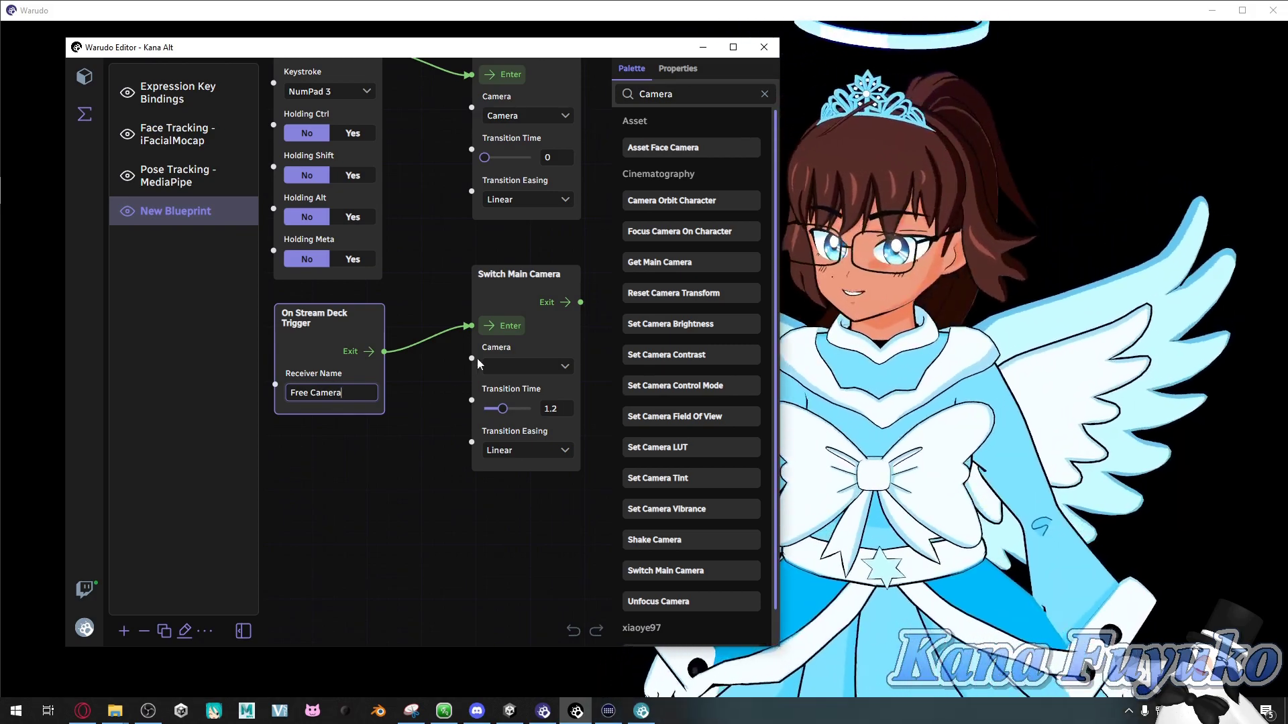
left_click(507, 367)
left_click(305, 508)
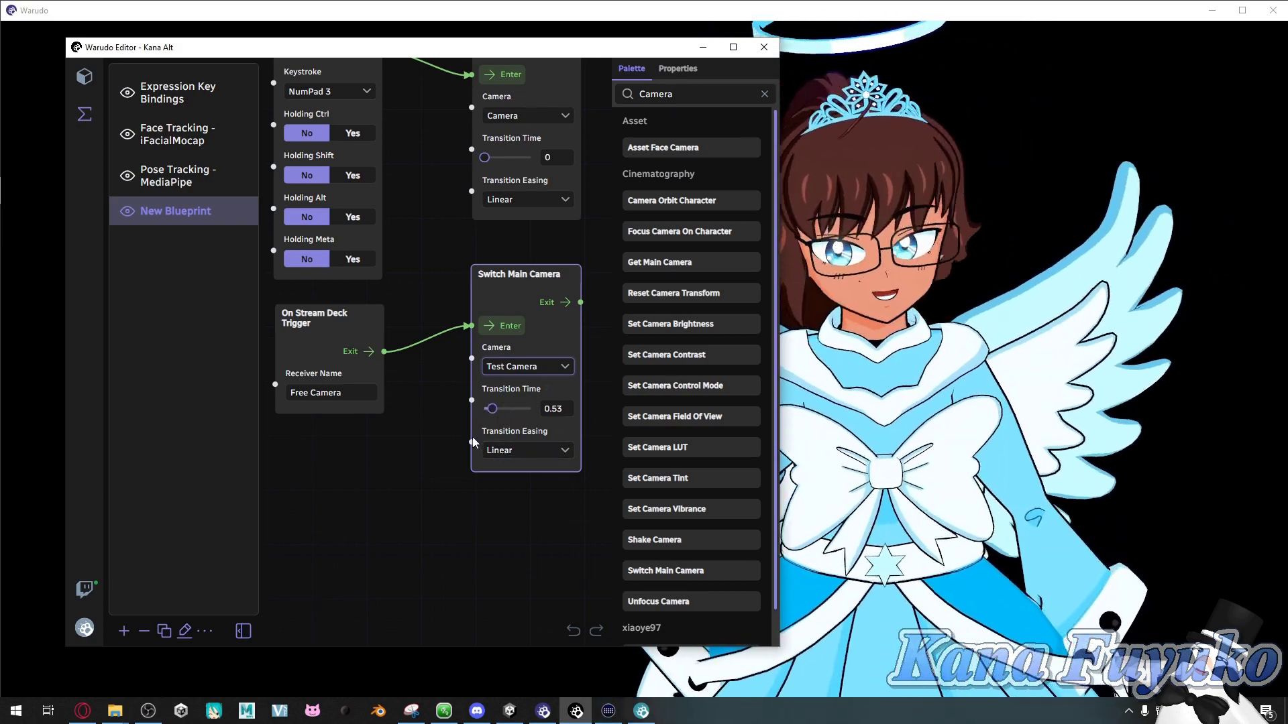
left_click_drag(413, 465, 412, 570)
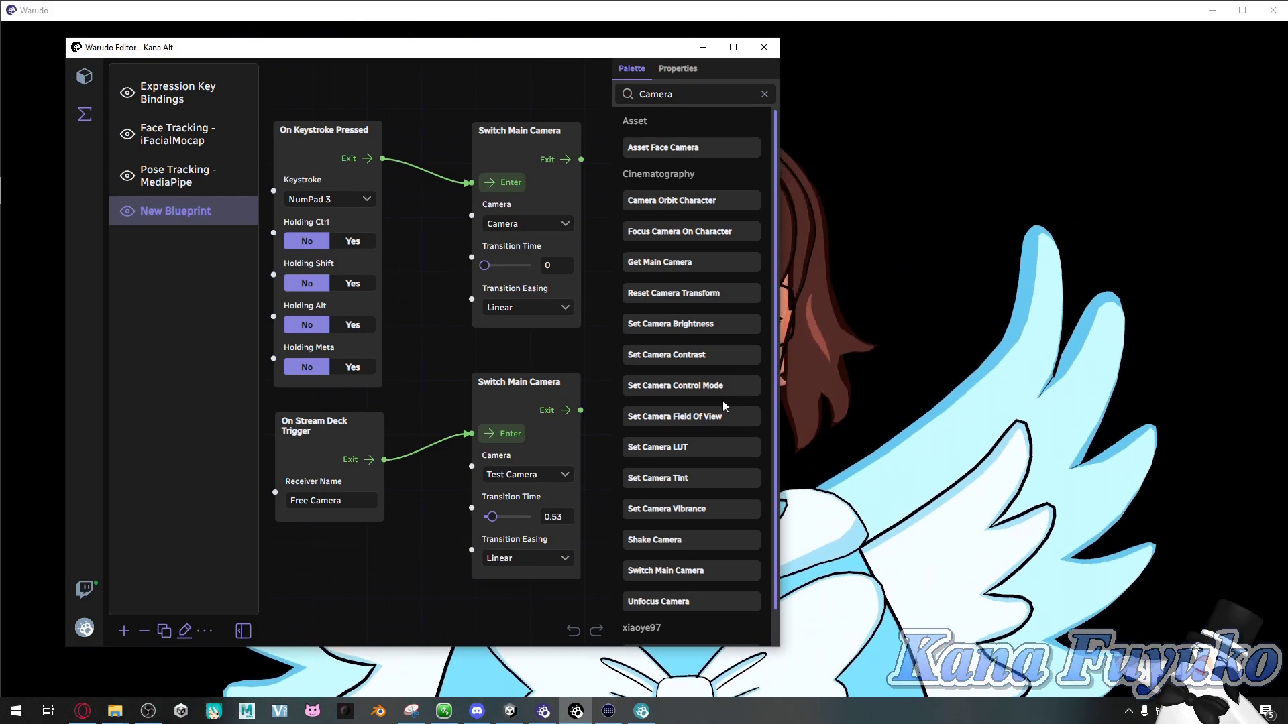
Step: Place a Warudo Trigger action on an empty Stream Deck key
left_click(609, 711)
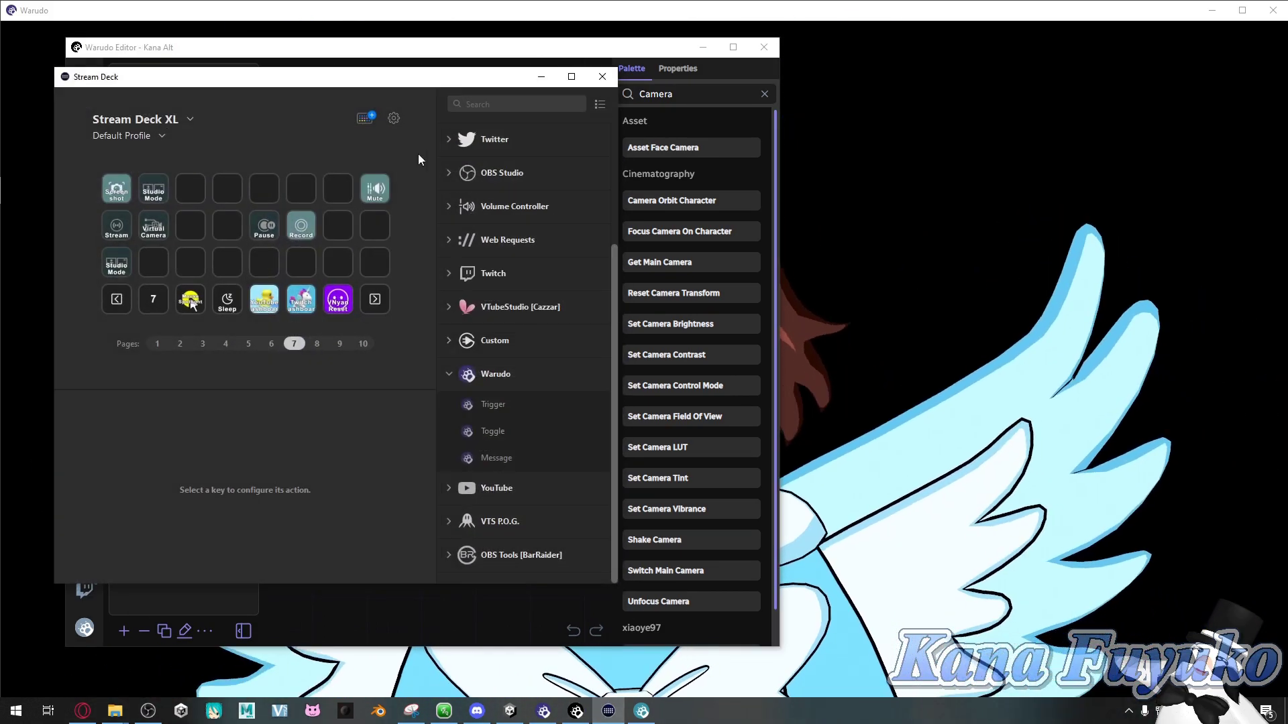
left_click_drag(365, 82, 951, 140)
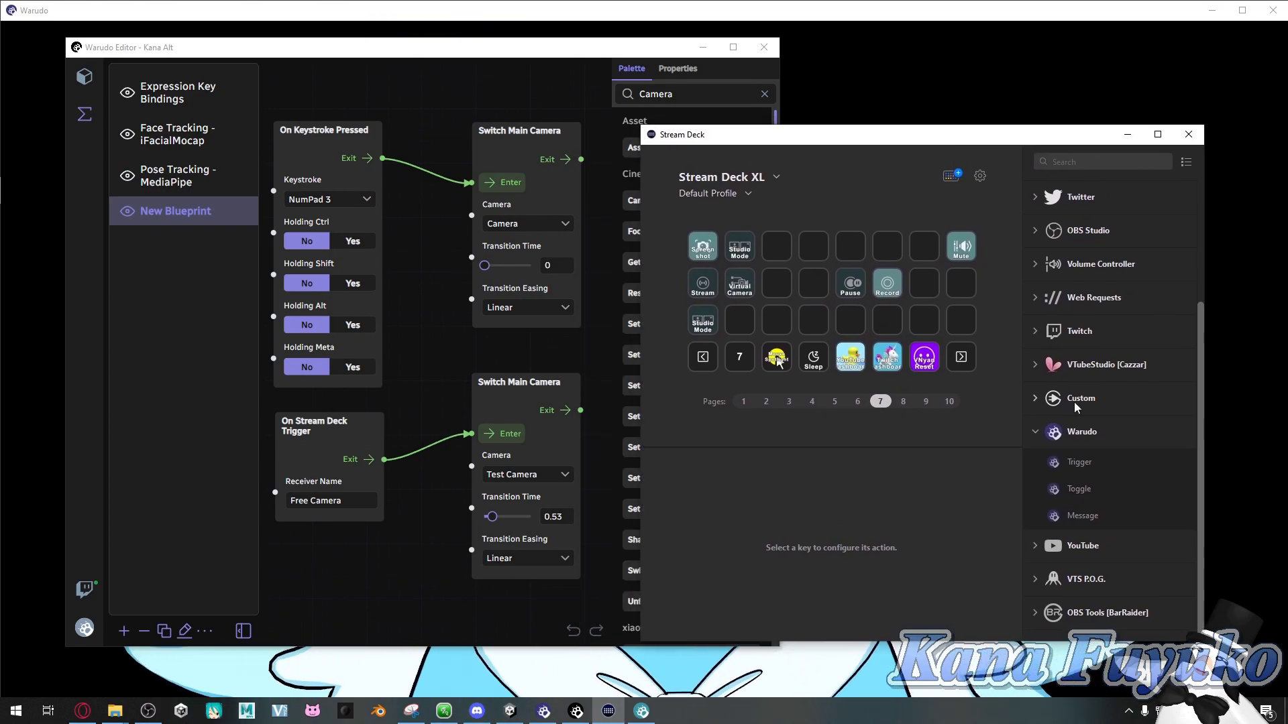
left_click(1087, 462)
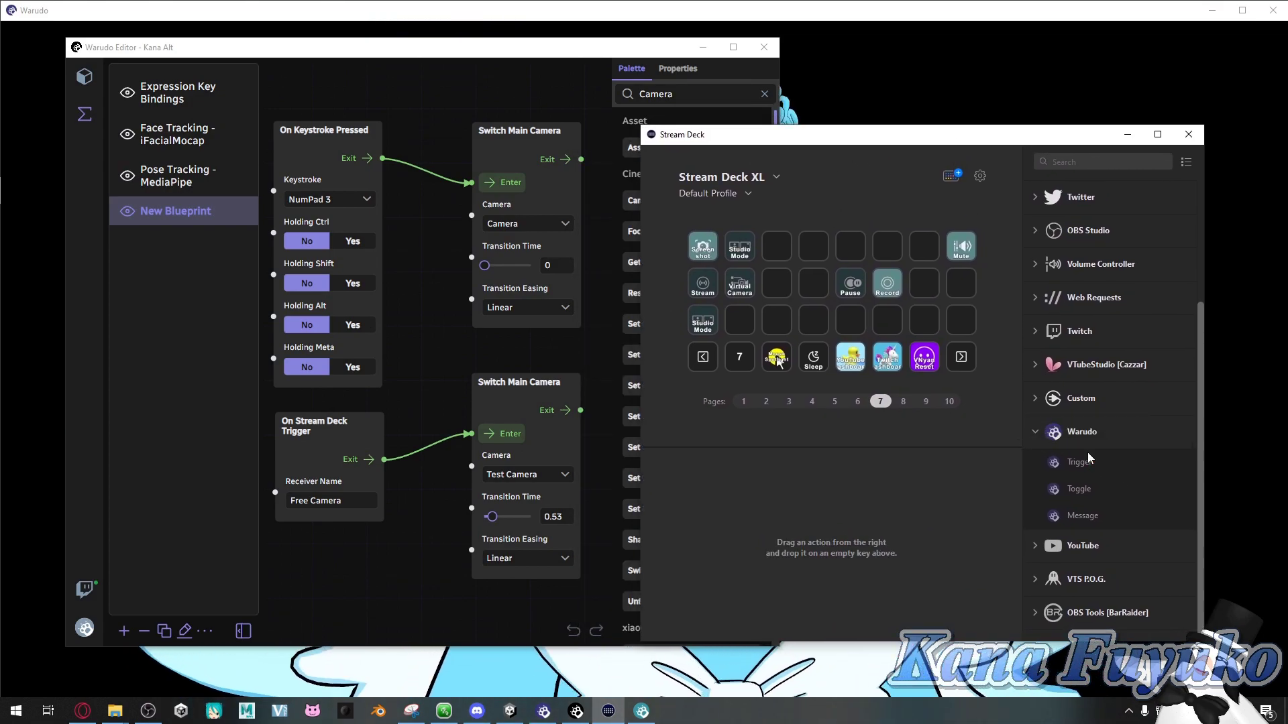
left_click_drag(1086, 467, 815, 247)
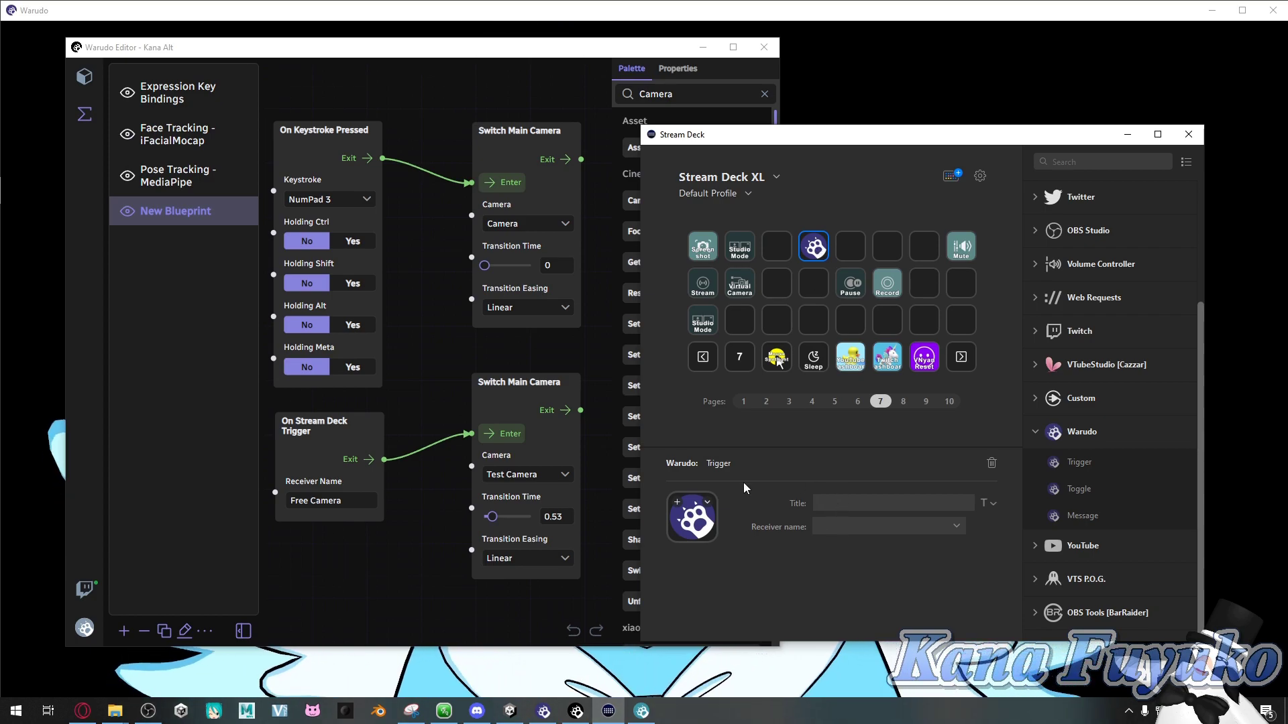
Step: Title the key 'Free Camera' and set its receiver name to Free Camera
type("Free S")
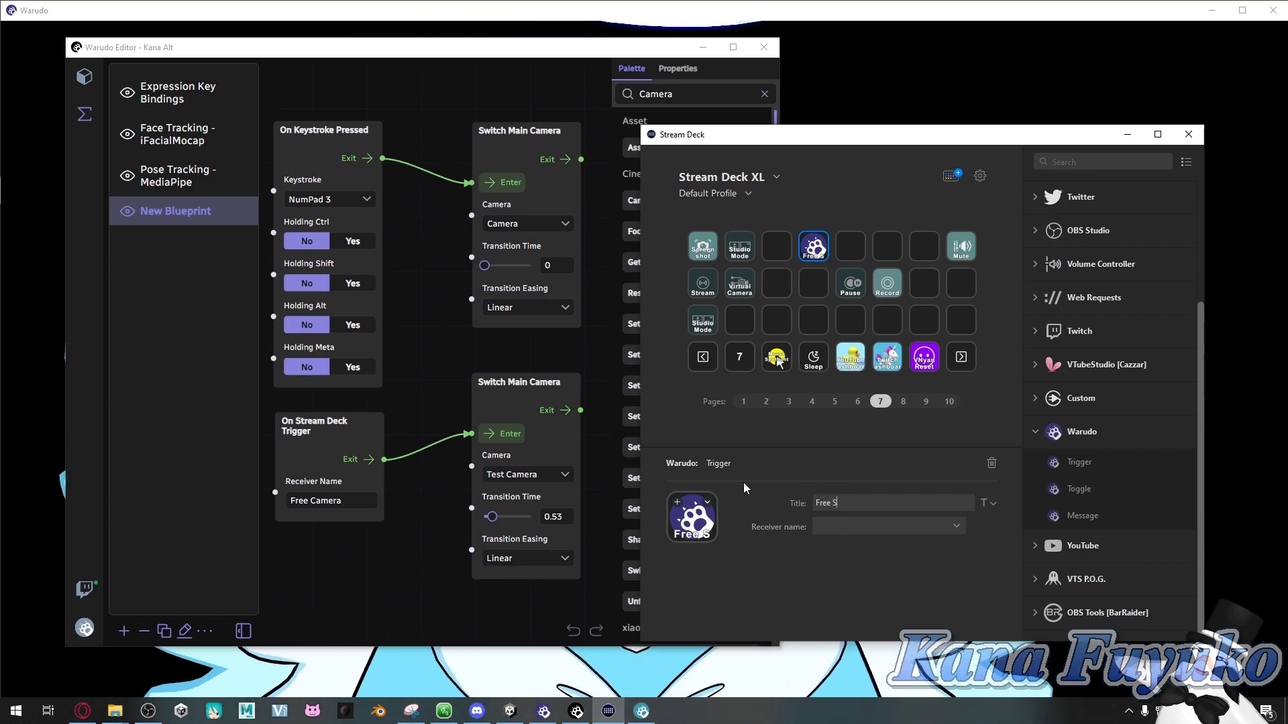
key("BackSpace")
type("Camera")
key("ctrl+a")
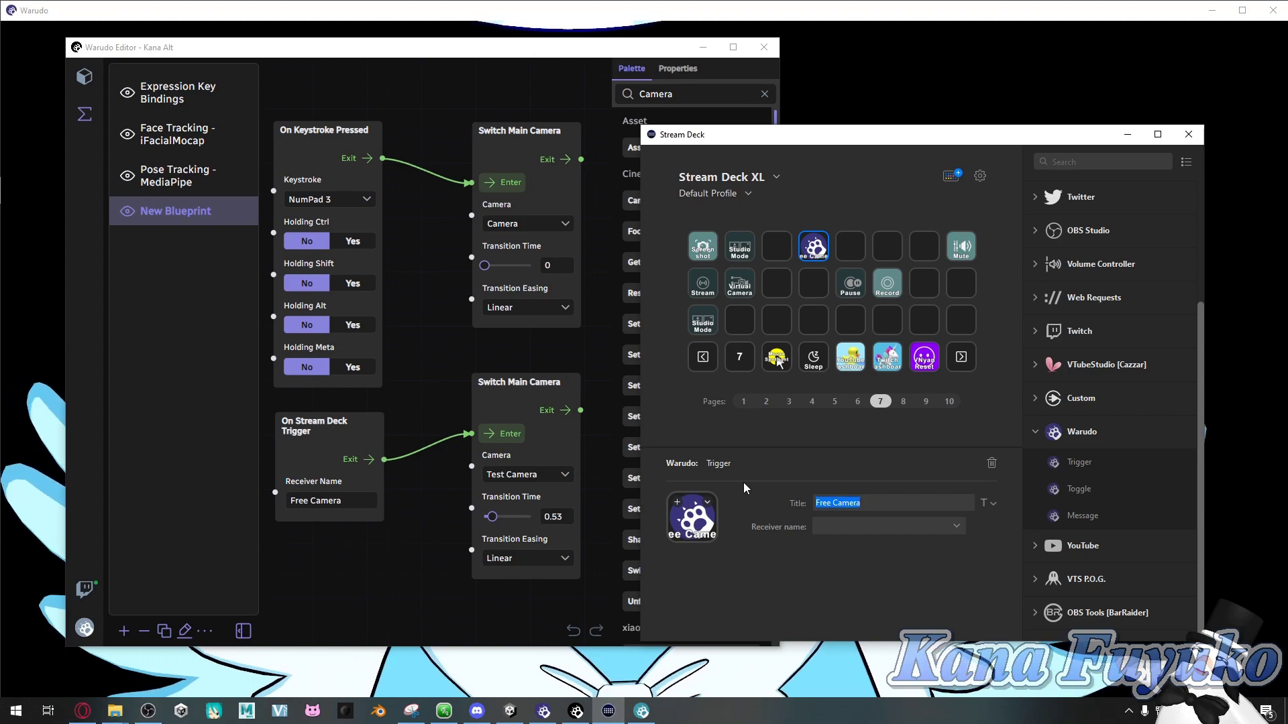
left_click(932, 526)
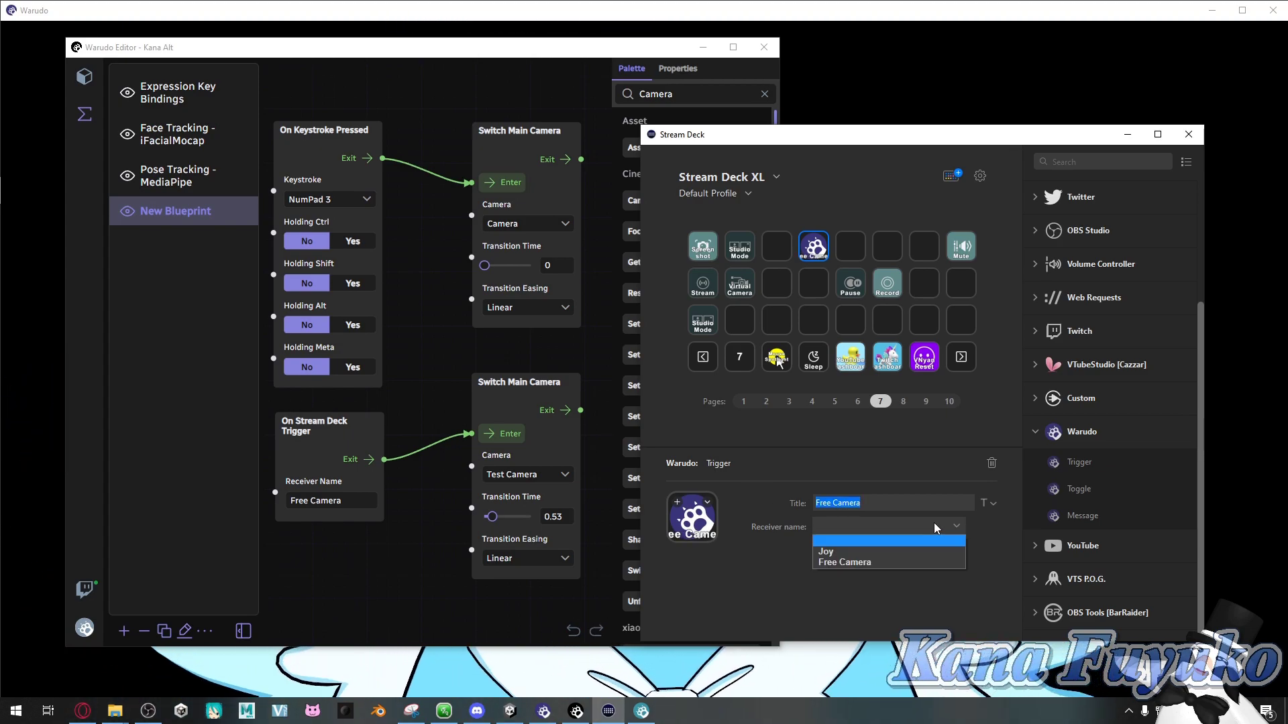
left_click(838, 564)
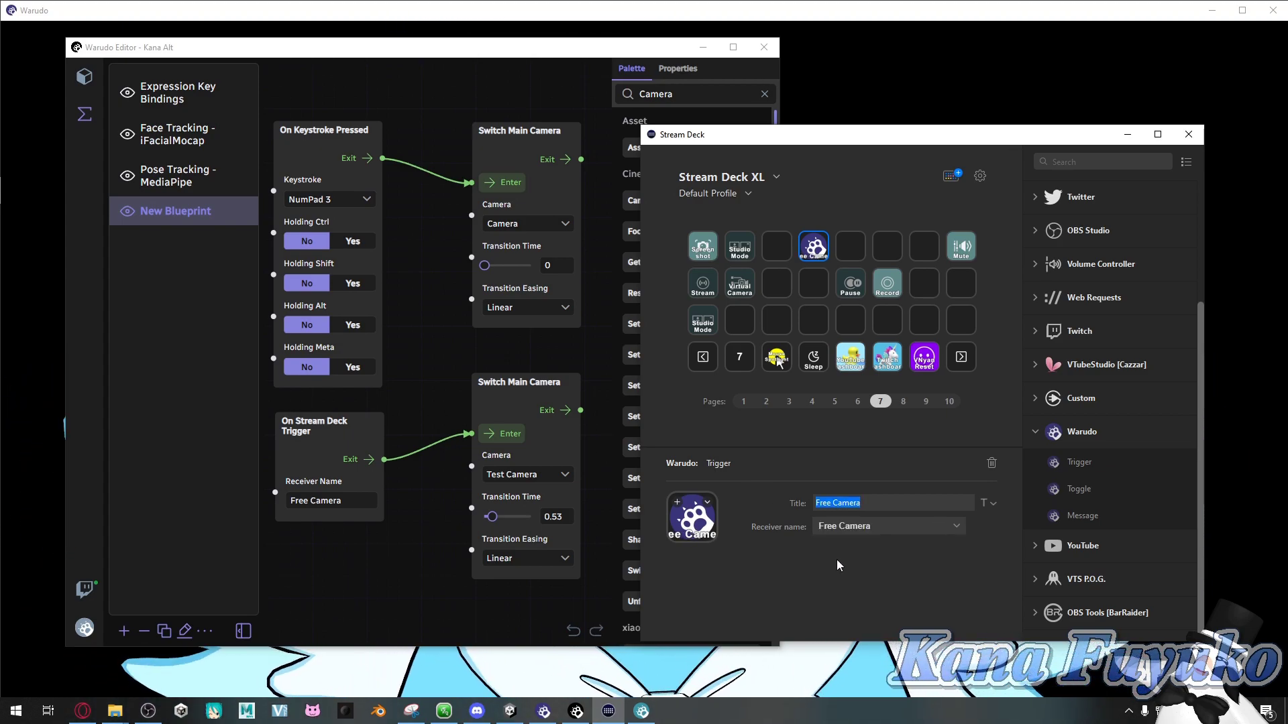
left_click(847, 530)
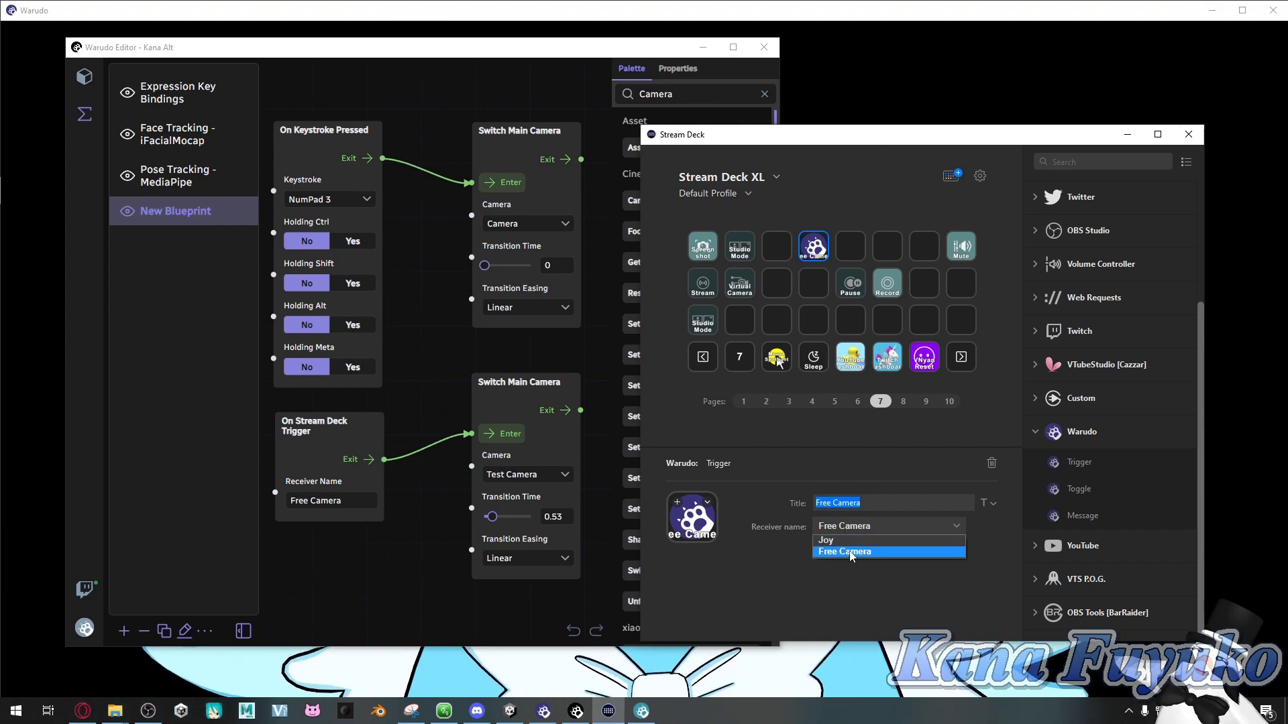
Step: Check the Stream Deck tray menu, reconfirm Free Camera as receiver, and move the window left
left_click(1129, 711)
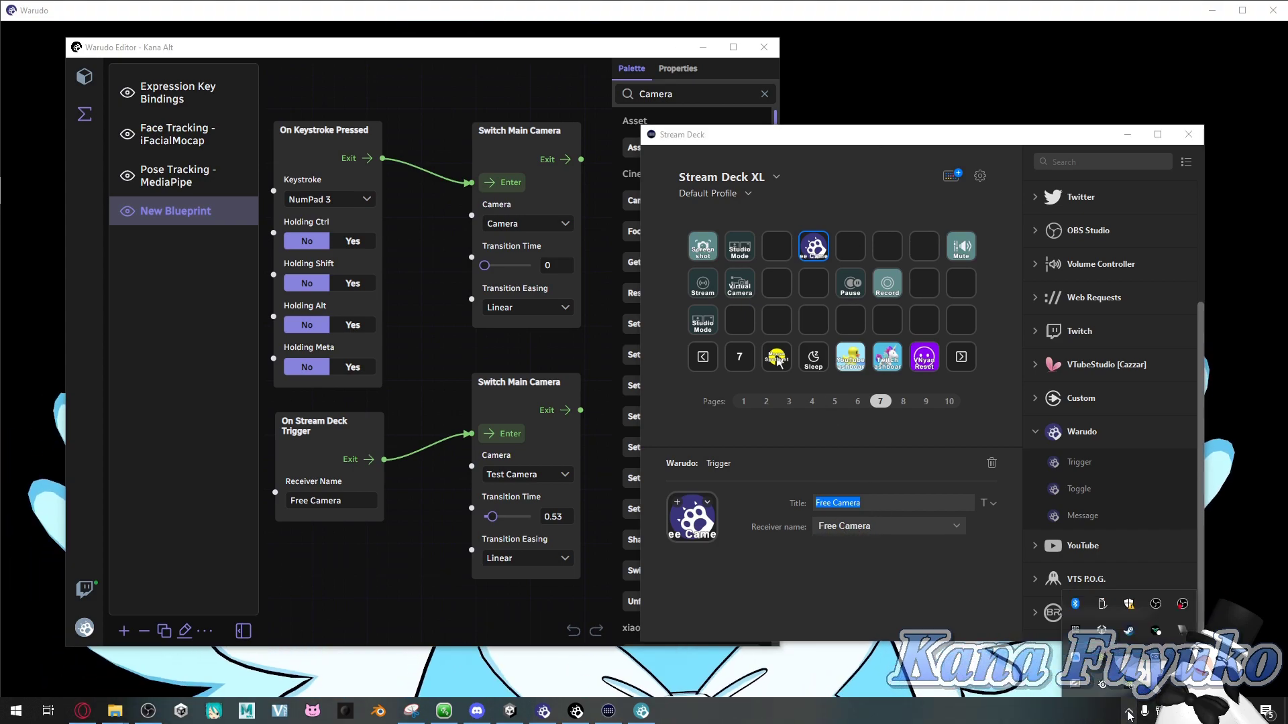
right_click(1127, 654)
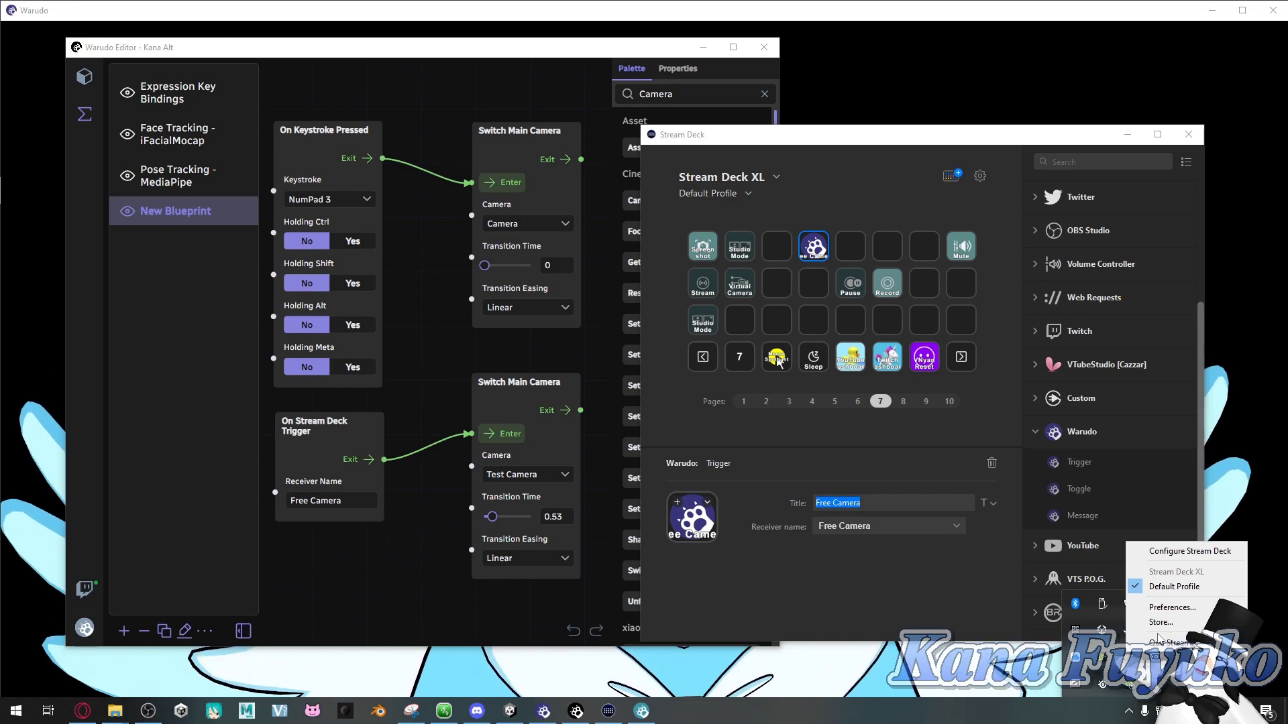
left_click(1052, 642)
left_click(857, 527)
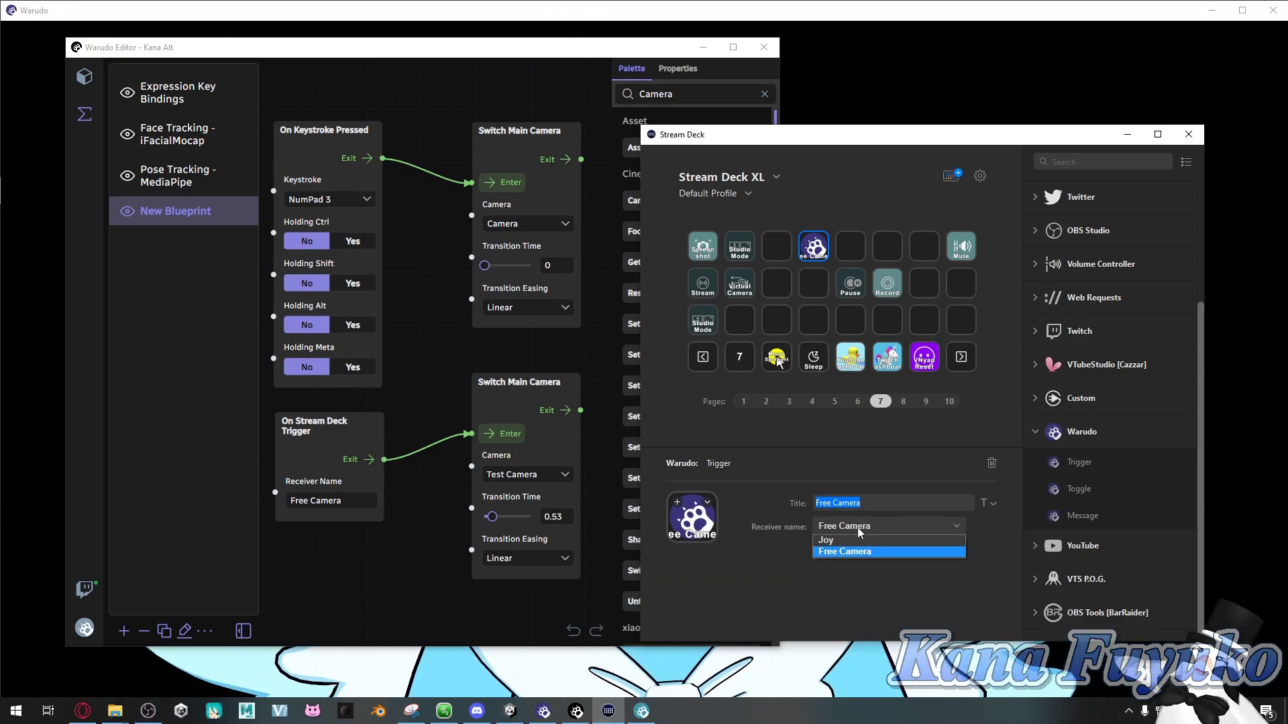
left_click(875, 529)
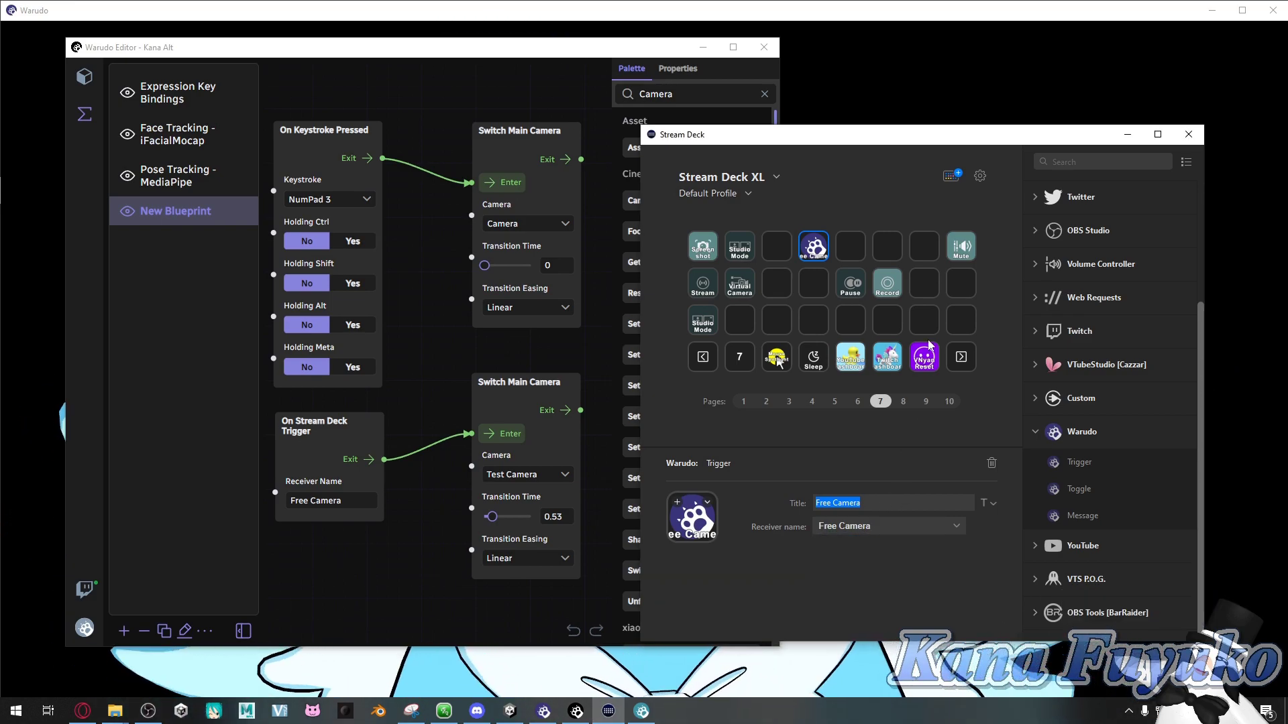
left_click_drag(938, 144, 354, 132)
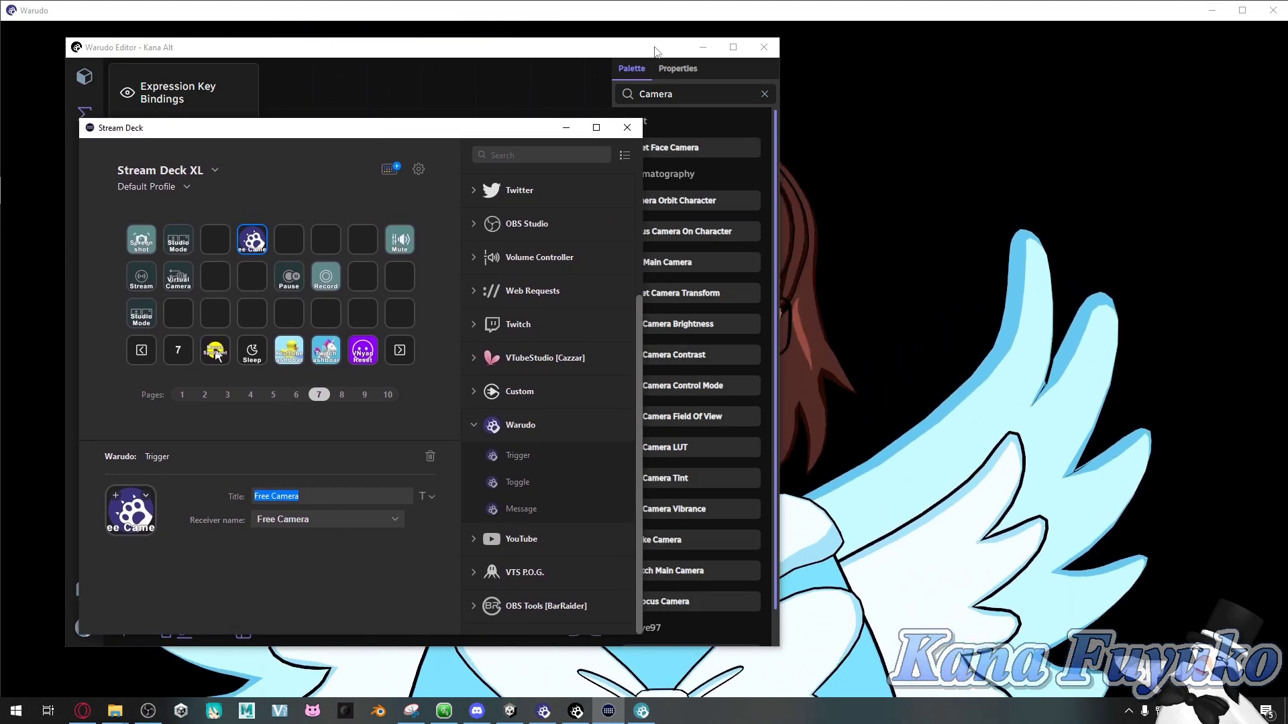
Step: Minimize Stream Deck, dock the editor at the left edge, and test the camera switch with NumPad 3
left_click_drag(655, 56, 915, 90)
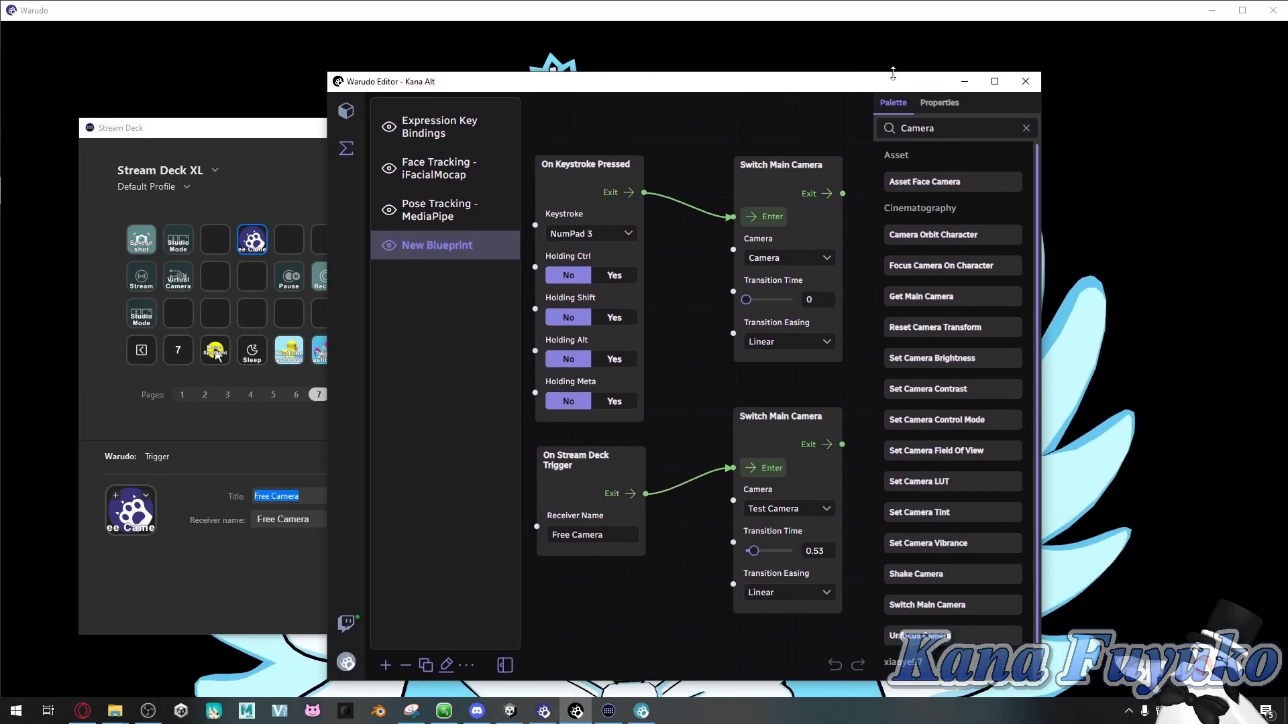
left_click(300, 149)
left_click(577, 128)
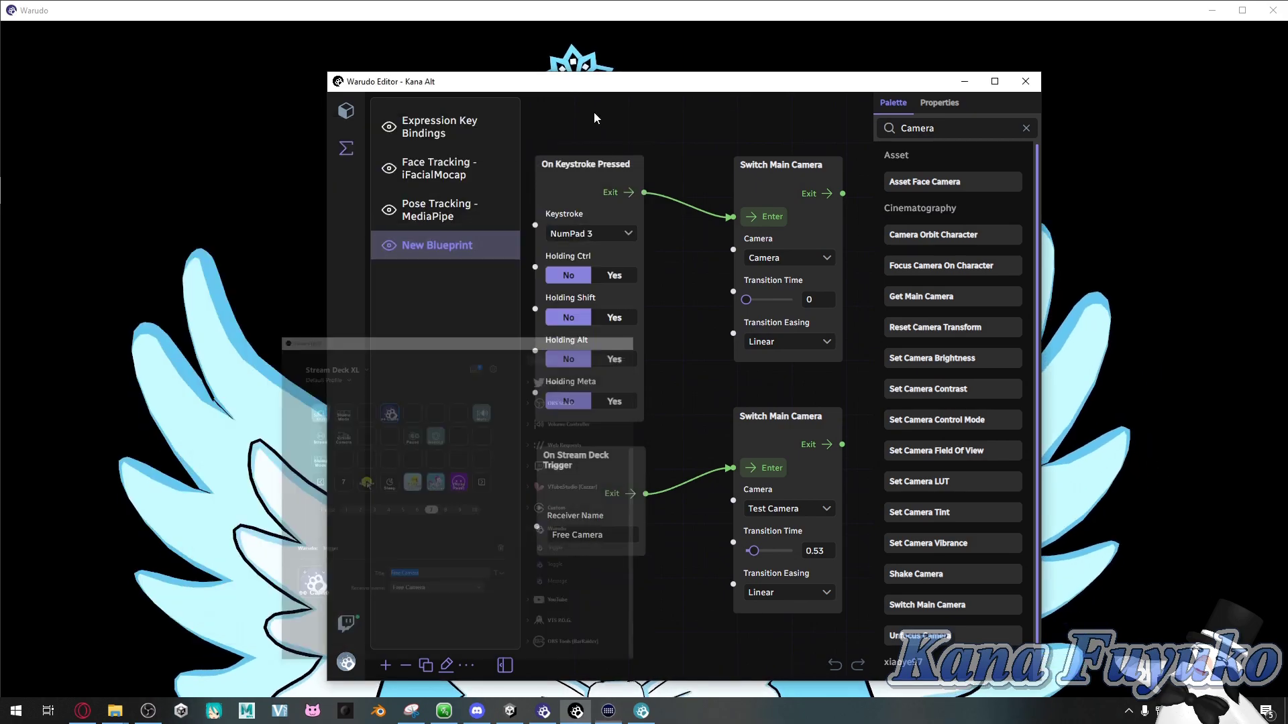
left_click_drag(689, 83, 131, 91)
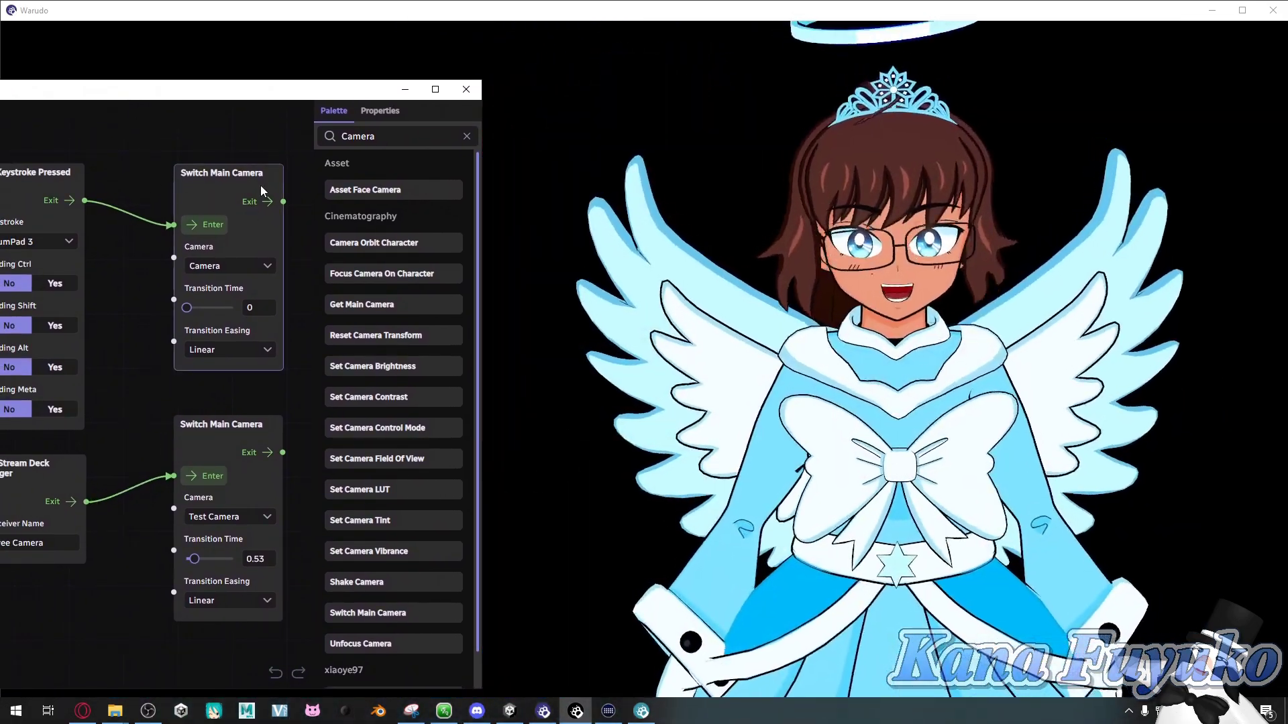
key("KP_3")
key("KP_3")
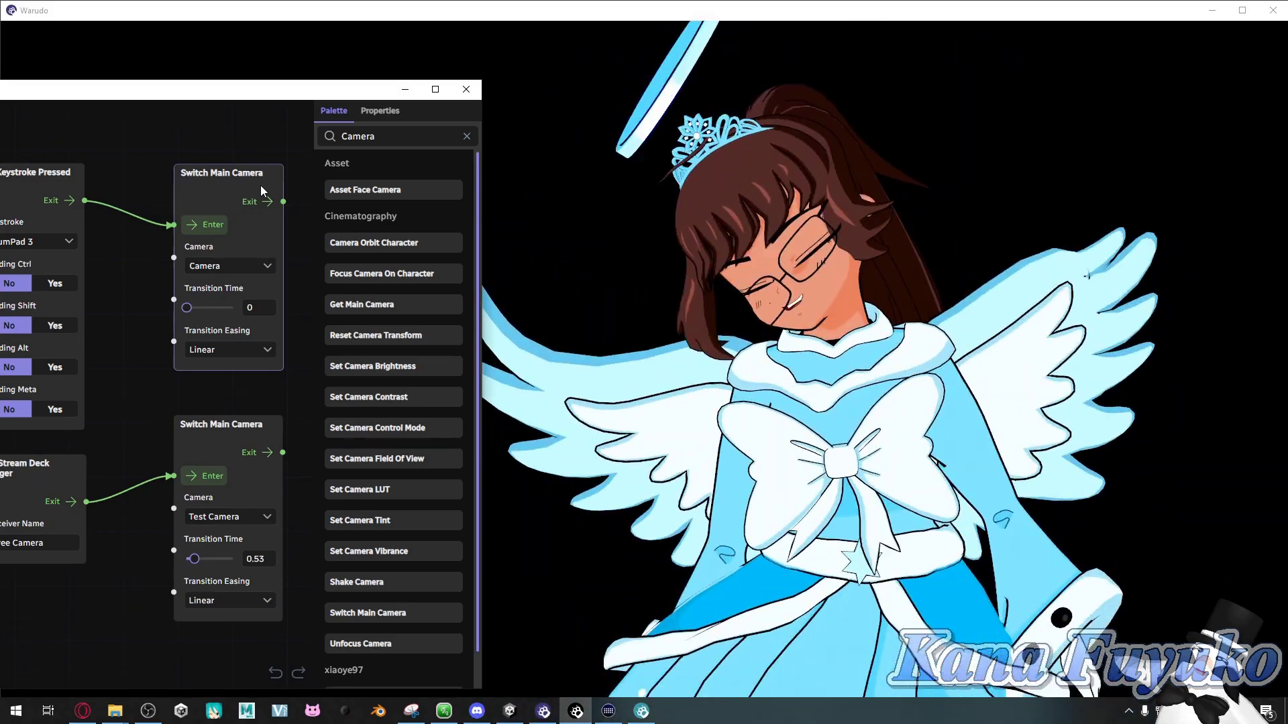
key("KP_3")
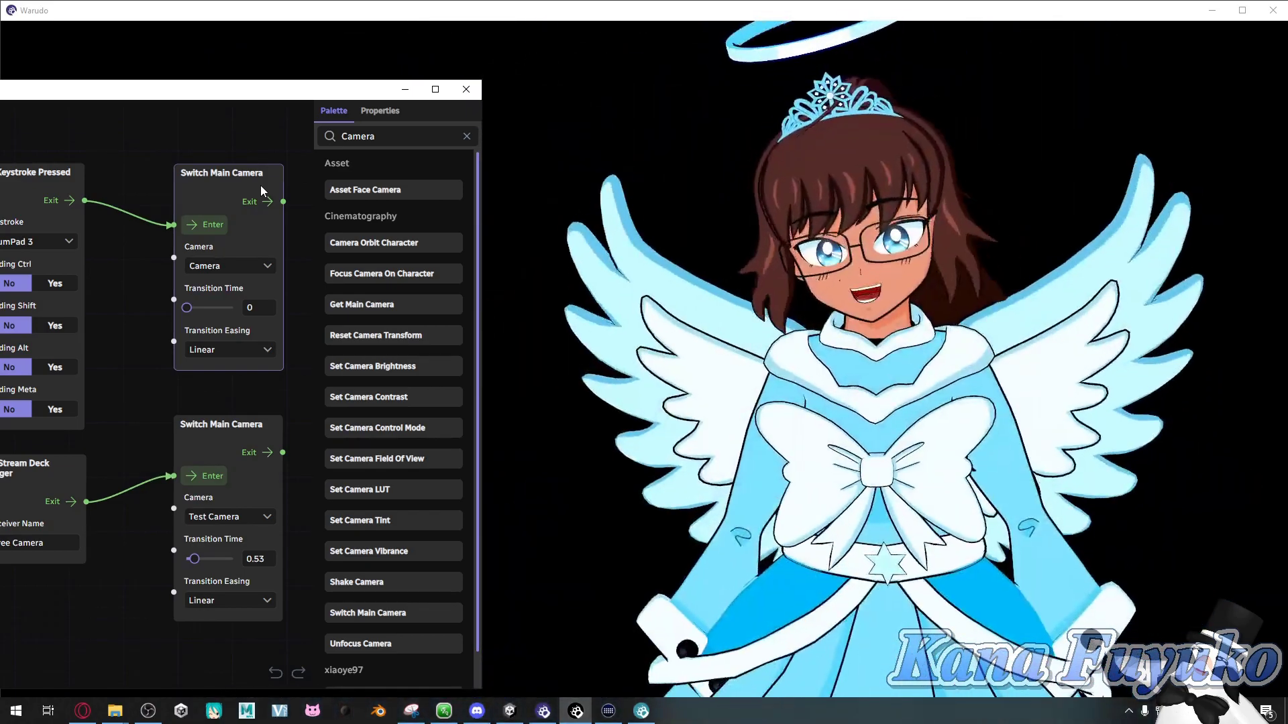
Step: Move the Warudo Editor window back onto the screen to show both camera-switch chains
left_click_drag(182, 92, 460, 55)
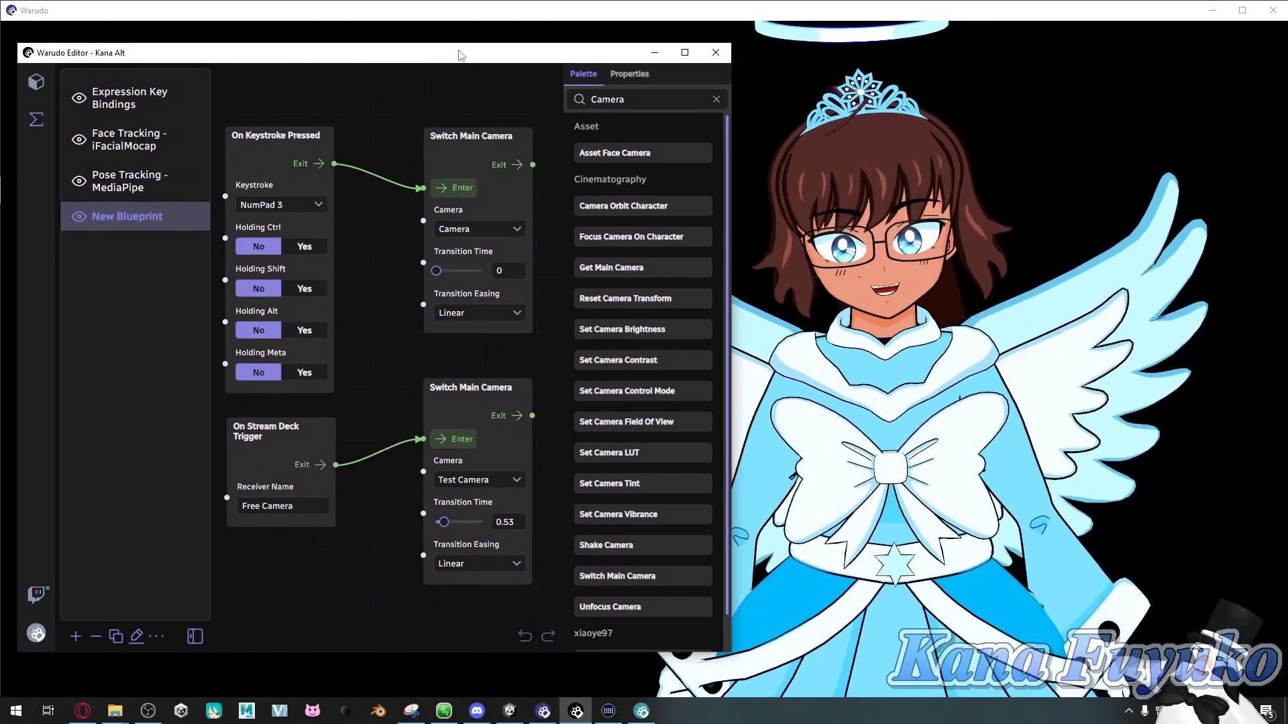